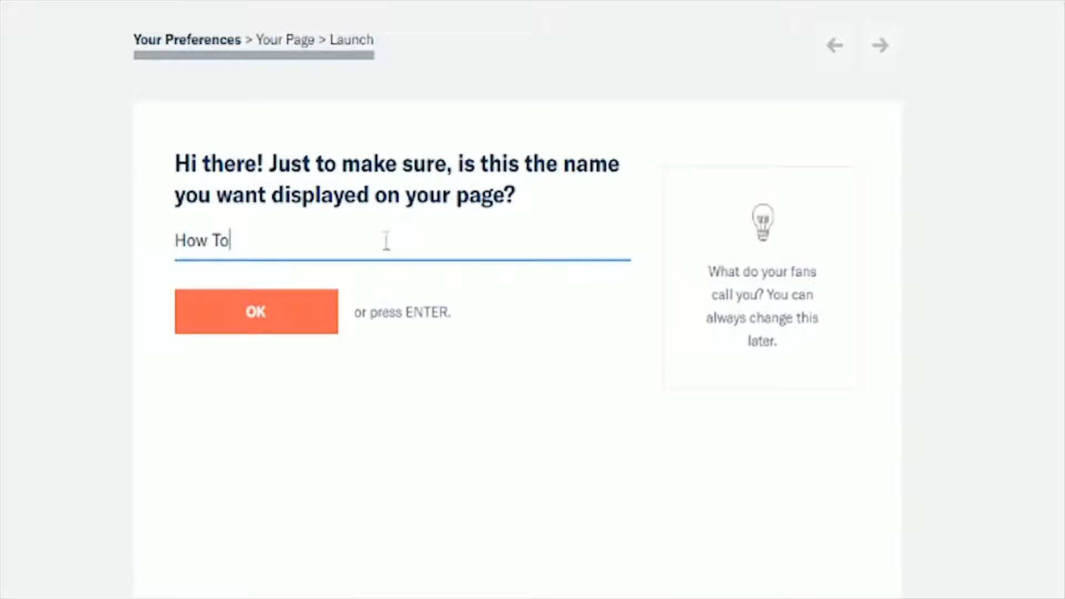
Step: Replace the displayed page name with "A Successful Patreon." and confirm it
{"action": "left_click_drag", "start_coordinate": [385, 240], "coordinate": [114, 240]}
{"action": "type", "text": "A"}
{"action": "key", "text": "BackSpace"}
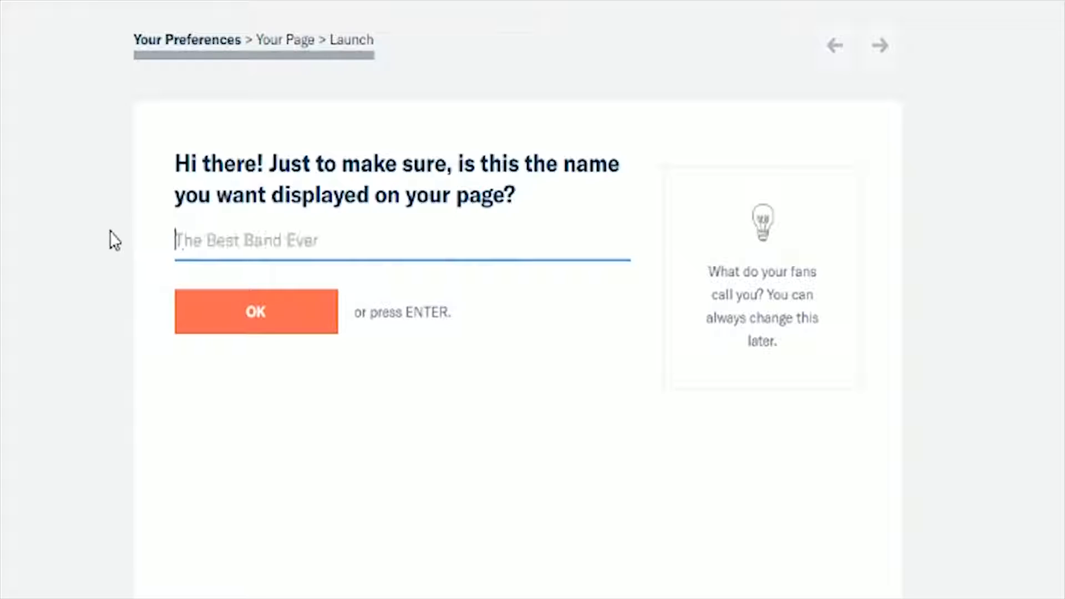
{"action": "type", "text": "A Syc"}
{"action": "key", "text": "BackSpace"}
{"action": "key", "text": "BackSpace"}
{"action": "type", "text": "uc"}
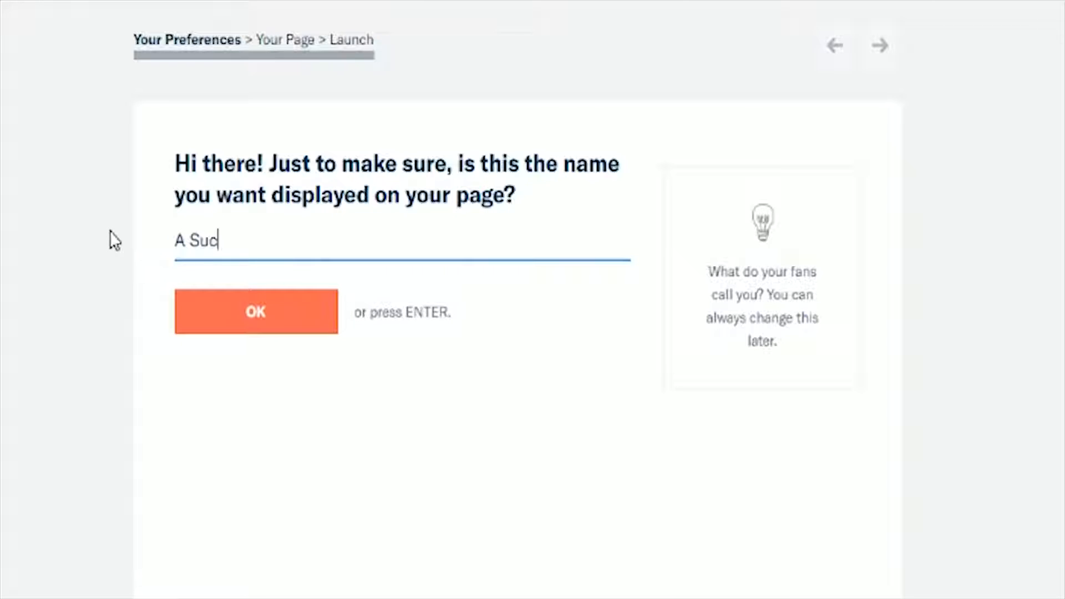
{"action": "type", "text": "cessfylk"}
{"action": "key", "text": "BackSpace"}
{"action": "key", "text": "BackSpace"}
{"action": "key", "text": "BackSpace"}
{"action": "type", "text": "ul"}
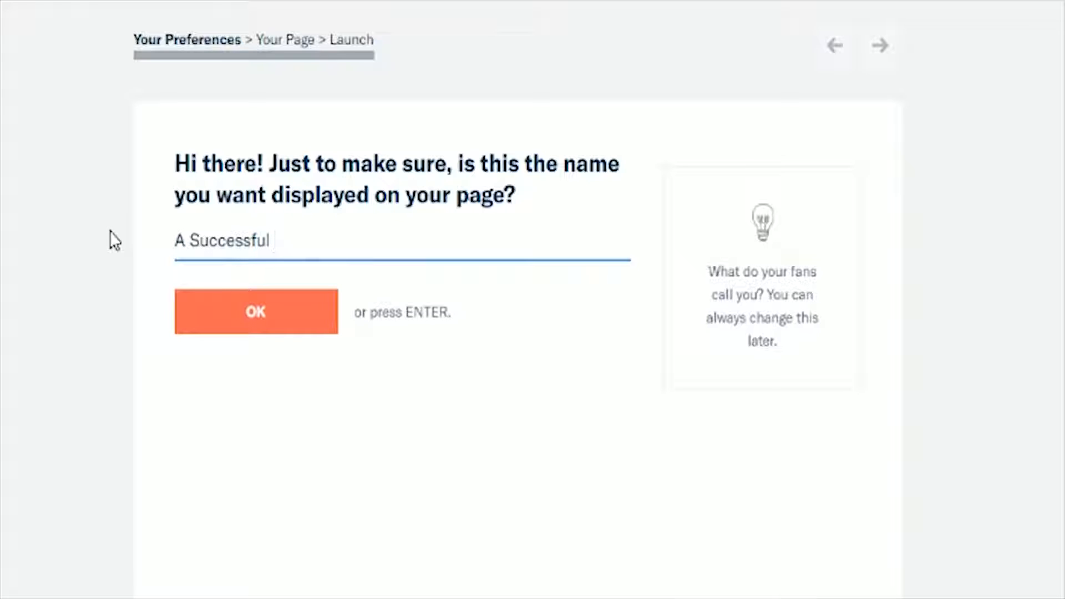
{"action": "type", "text": " Patreon."}
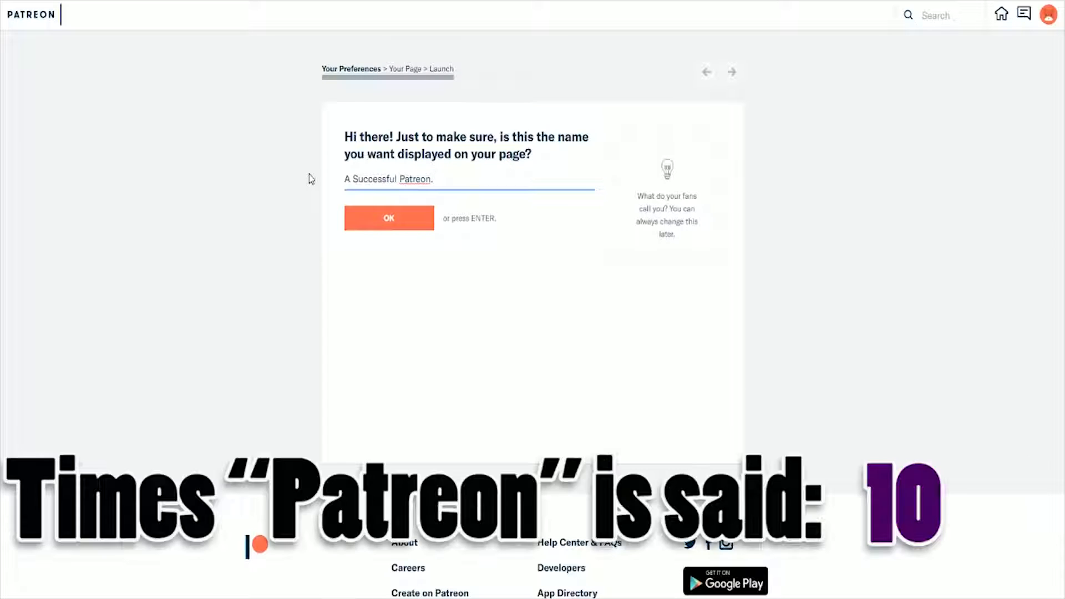
{"action": "key", "text": "Return"}
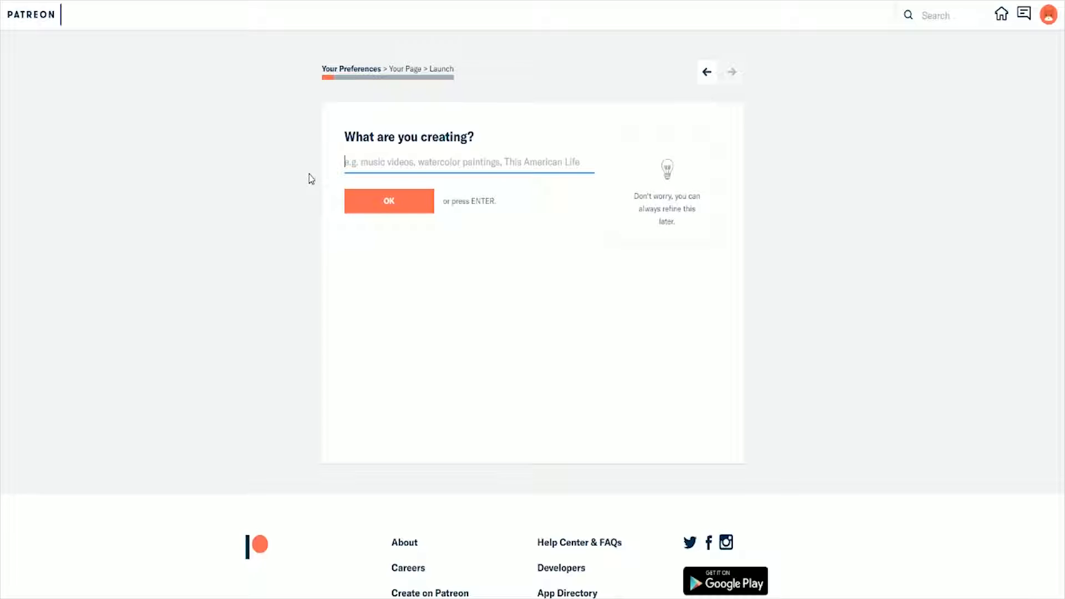
Step: Describe what is being created as "Videos, Livestreams, DOESN'T MATTER!" and confirm the answer
{"action": "type", "text": "Videos, Livest"}
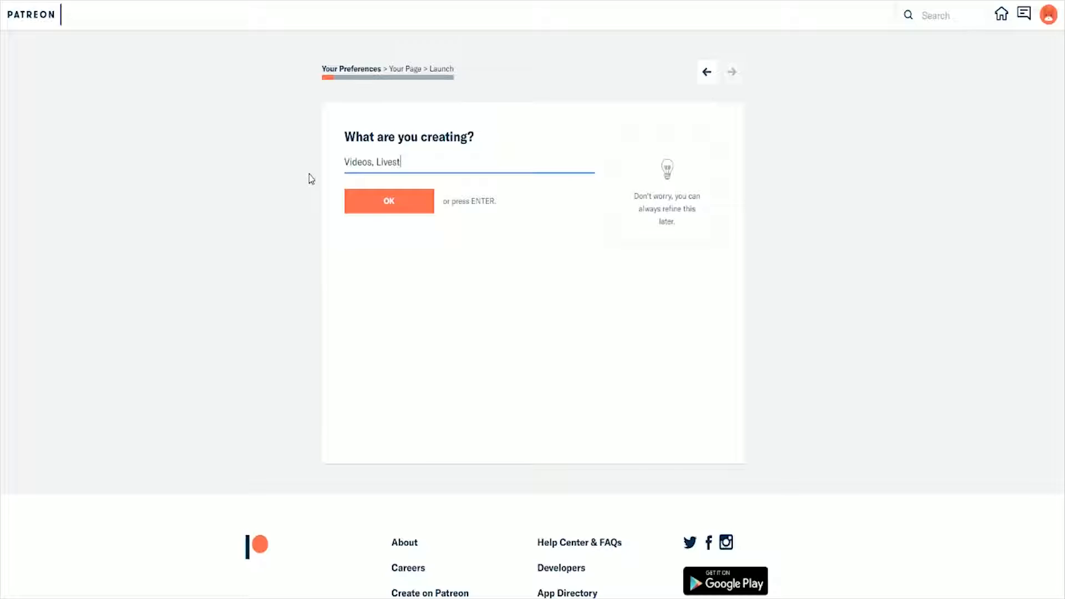
{"action": "type", "text": "reams, DOESN'T MATTER!"}
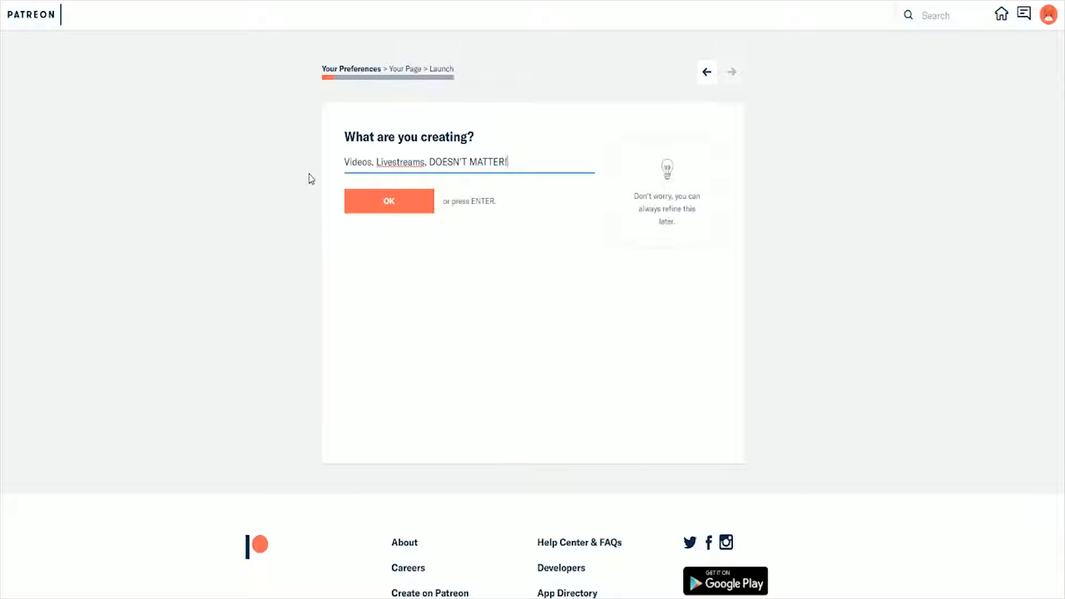
{"action": "left_click", "coordinate": [389, 199]}
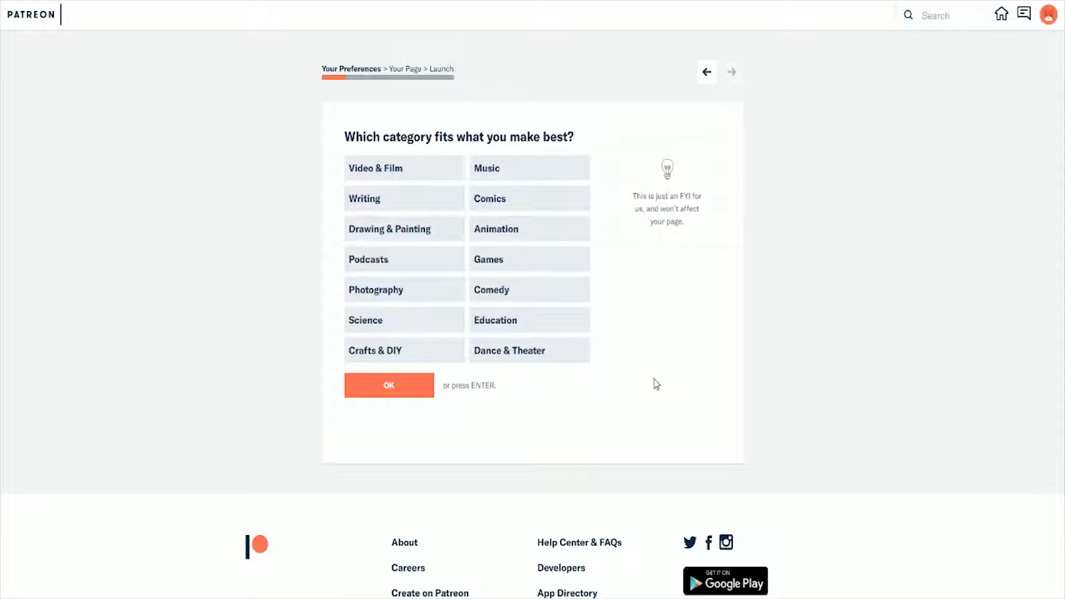
{"action": "left_click", "coordinate": [404, 171]}
{"action": "left_click", "coordinate": [435, 200]}
{"action": "left_click", "coordinate": [496, 233]}
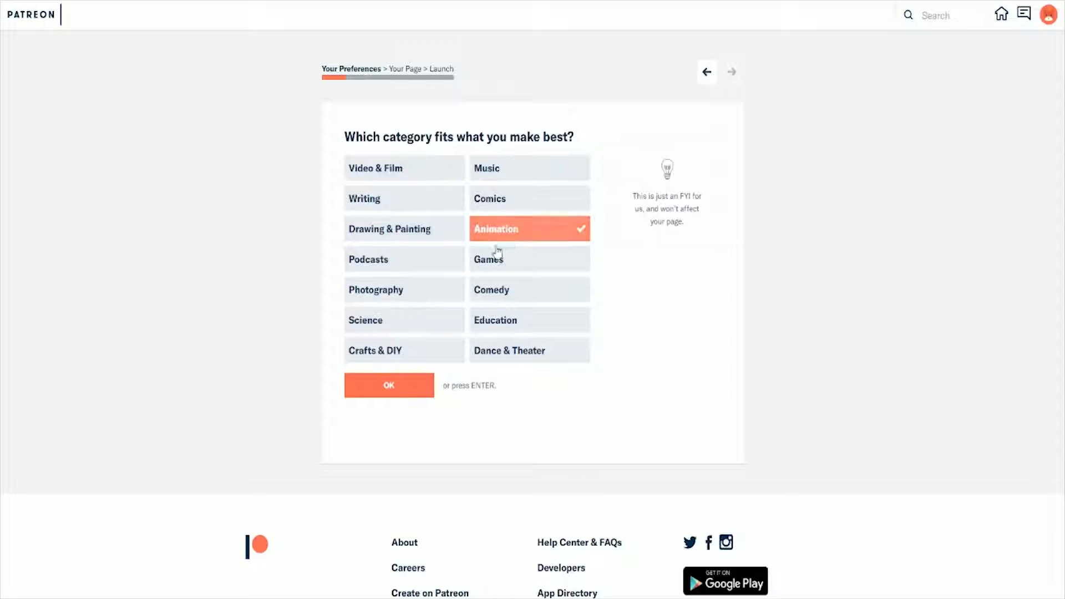
{"action": "left_click", "coordinate": [413, 231]}
{"action": "left_click", "coordinate": [396, 263]}
{"action": "left_click", "coordinate": [499, 289]}
{"action": "left_click", "coordinate": [502, 321]}
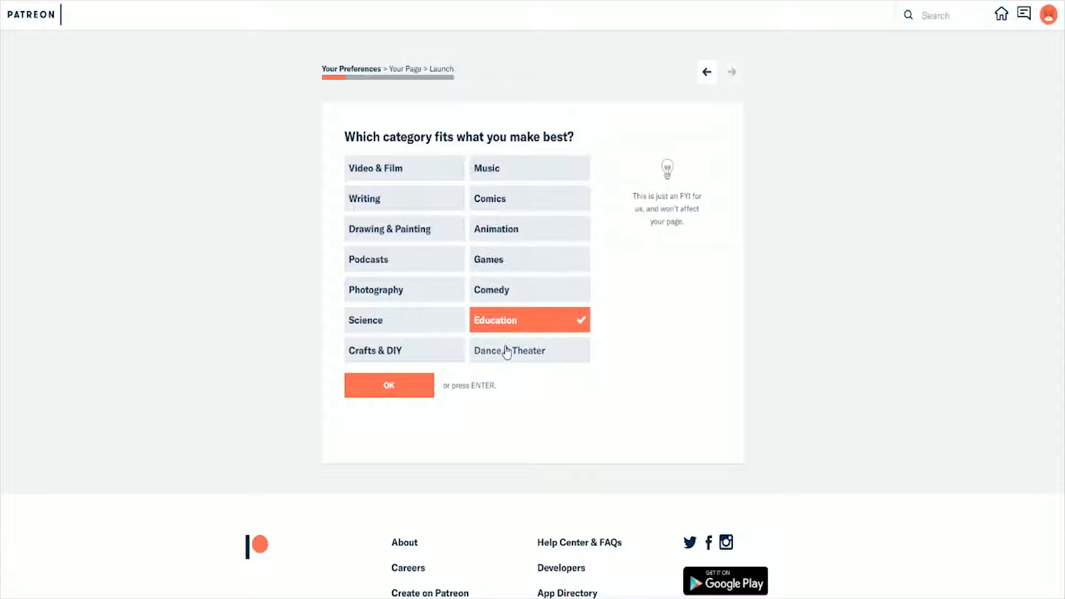
{"action": "left_click", "coordinate": [506, 350]}
{"action": "left_click", "coordinate": [360, 347]}
{"action": "left_click", "coordinate": [392, 322]}
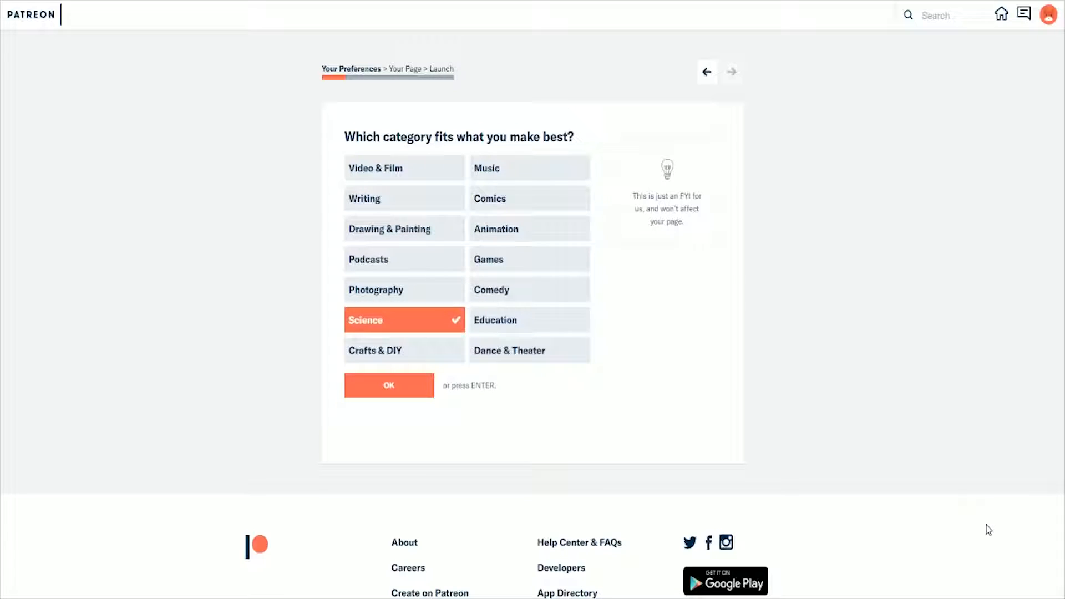
Step: Choose Crafts & DIY as the best-fitting category, confirm it, and toggle the sound of the welcome video
{"action": "left_click", "coordinate": [382, 358]}
{"action": "left_click", "coordinate": [388, 386]}
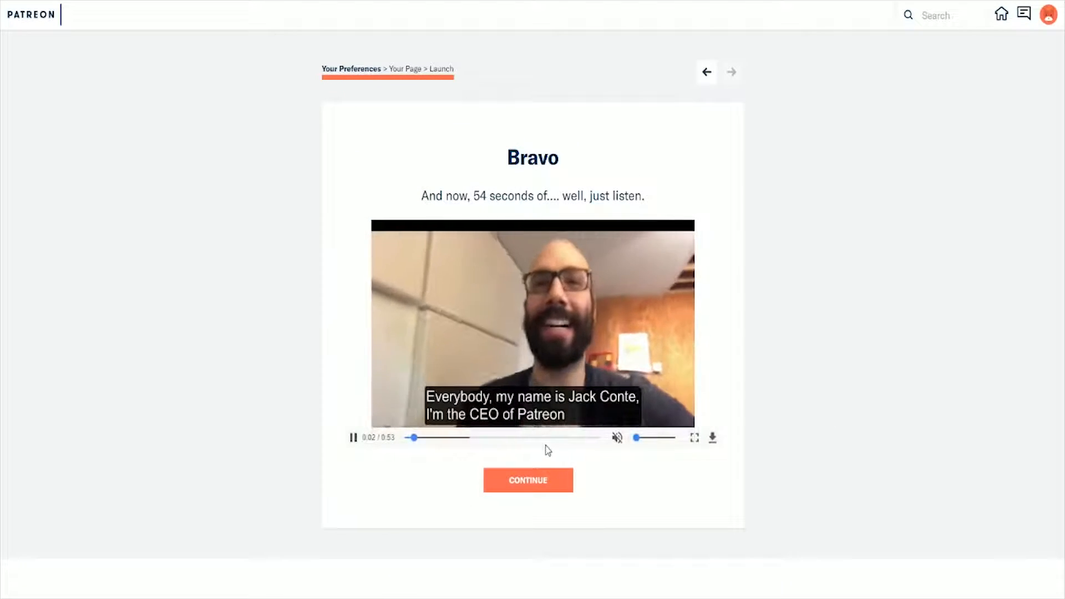
{"action": "left_click", "coordinate": [617, 439]}
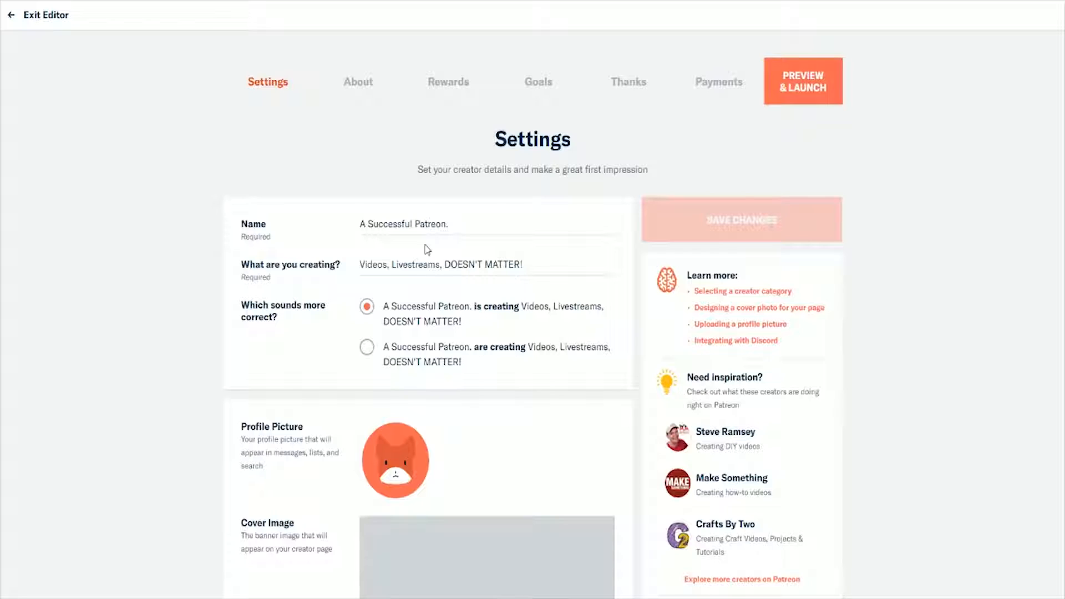
Step: Look through the page settings from the profile picture and cover image down to the Discord roles, and return to the page sections
{"action": "scroll", "coordinate": [244, 272], "scroll_direction": "down", "scroll_amount": 2}
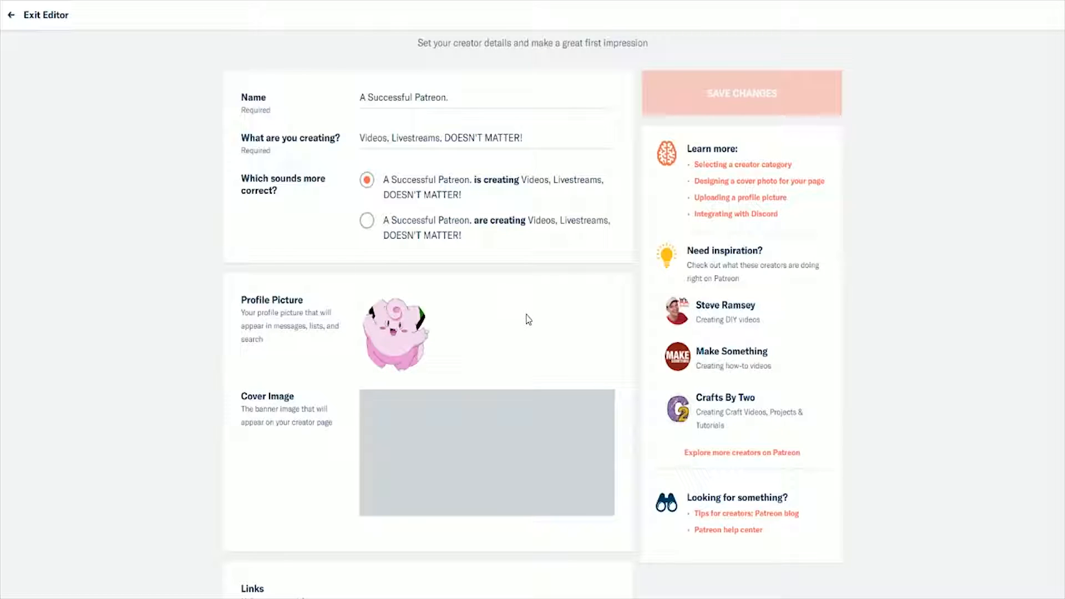
{"action": "mouse_move", "coordinate": [408, 434]}
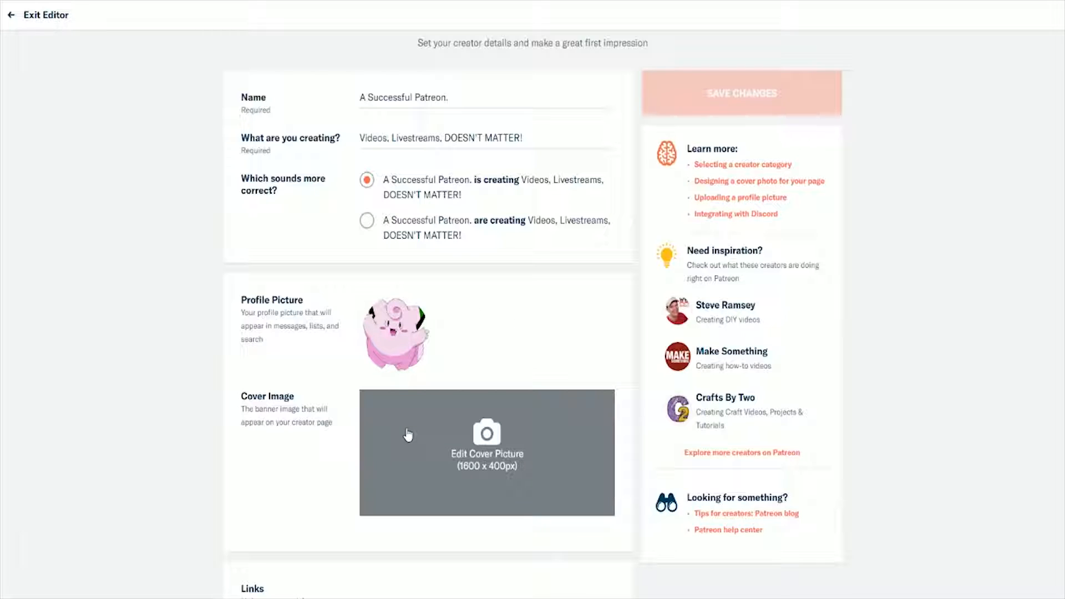
{"action": "scroll", "coordinate": [408, 434], "scroll_direction": "down", "scroll_amount": 1}
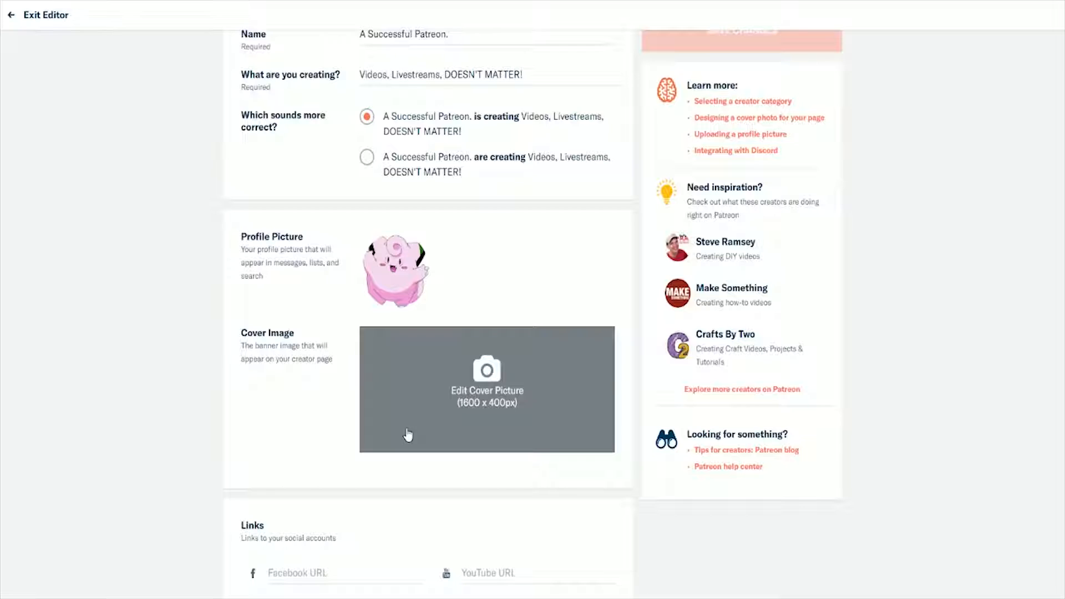
{"action": "scroll", "coordinate": [408, 434], "scroll_direction": "down", "scroll_amount": 2}
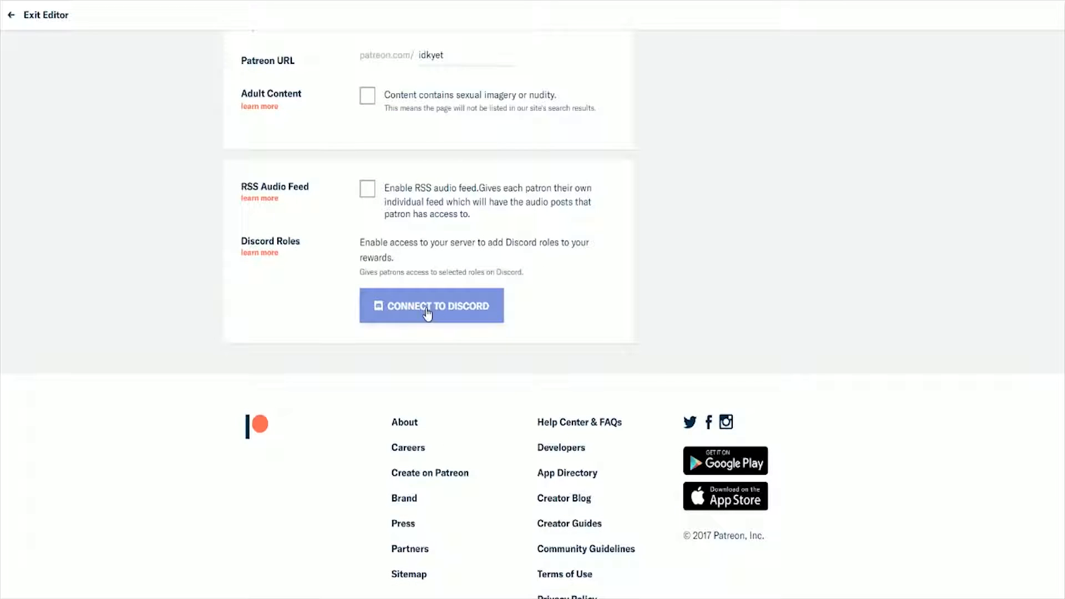
{"action": "scroll", "coordinate": [636, 358], "scroll_direction": "up", "scroll_amount": 8}
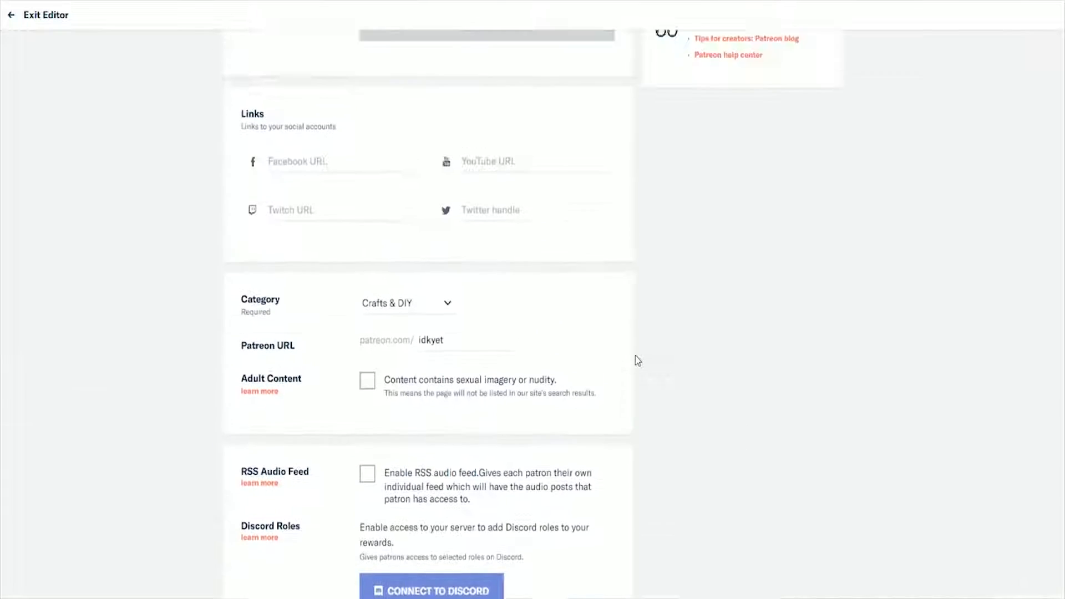
{"action": "scroll", "coordinate": [636, 361], "scroll_direction": "up", "scroll_amount": 8}
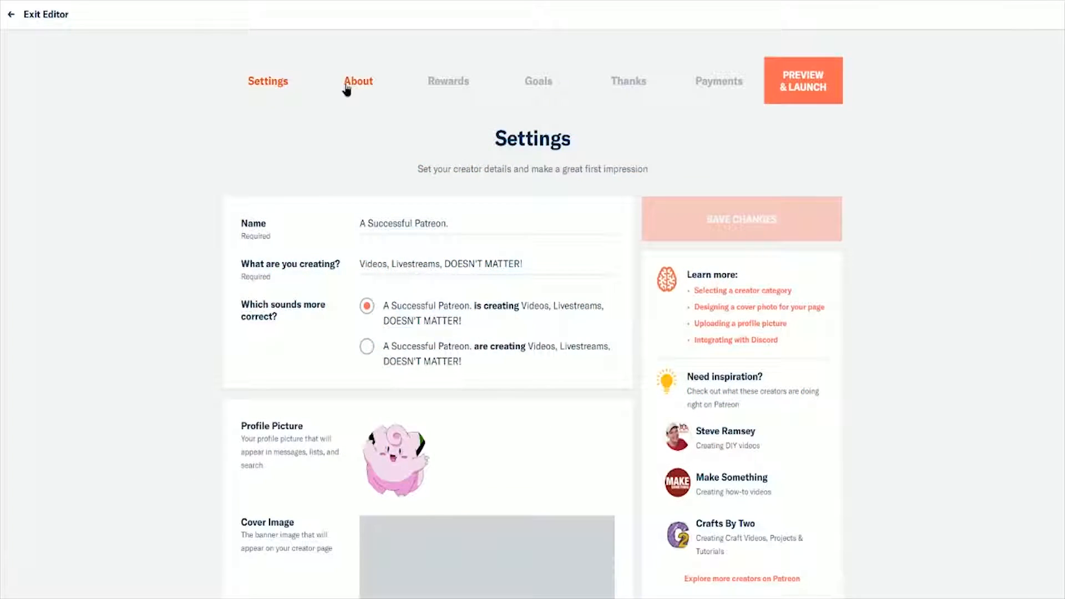
{"action": "left_click", "coordinate": [346, 88]}
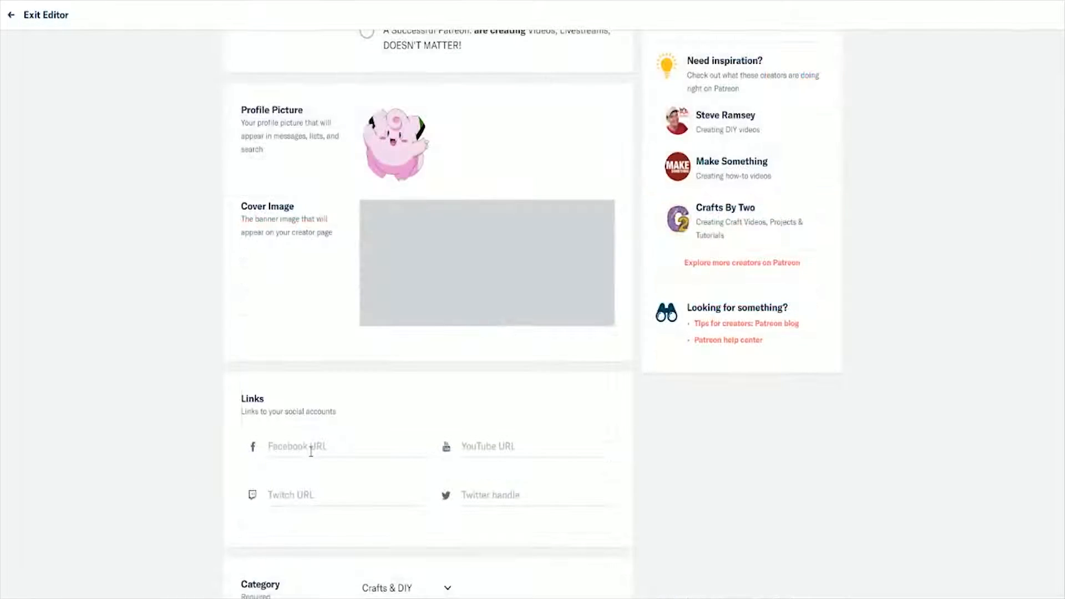
Step: Examine the Facebook, YouTube, Twitch and Twitter link fields, the category and the Patreon URL field in the settings
{"action": "left_click", "coordinate": [311, 449]}
{"action": "scroll", "coordinate": [311, 451], "scroll_direction": "down", "scroll_amount": 1}
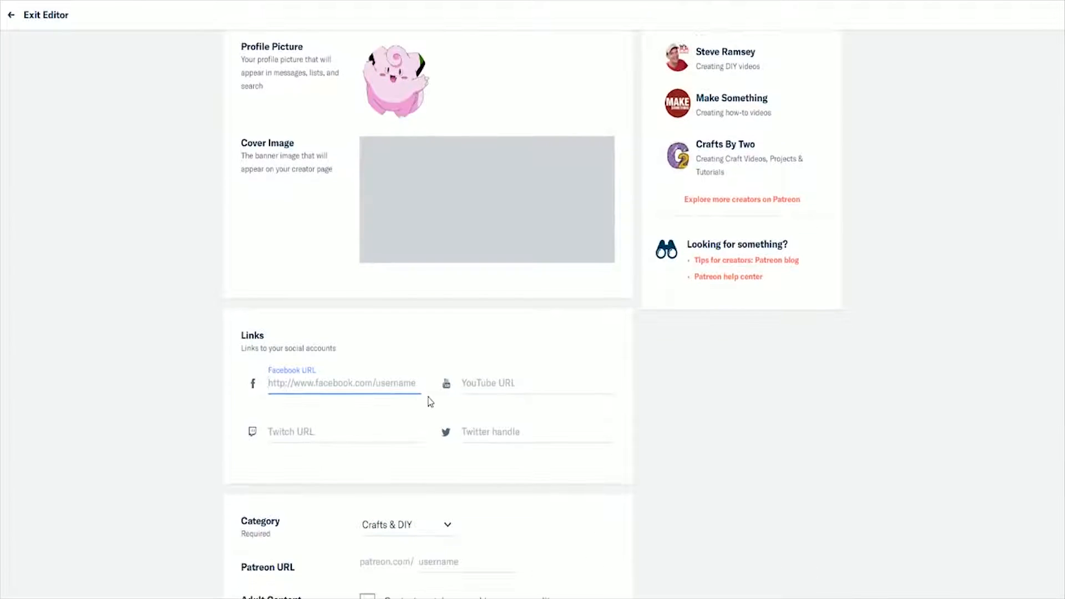
{"action": "left_click", "coordinate": [549, 378]}
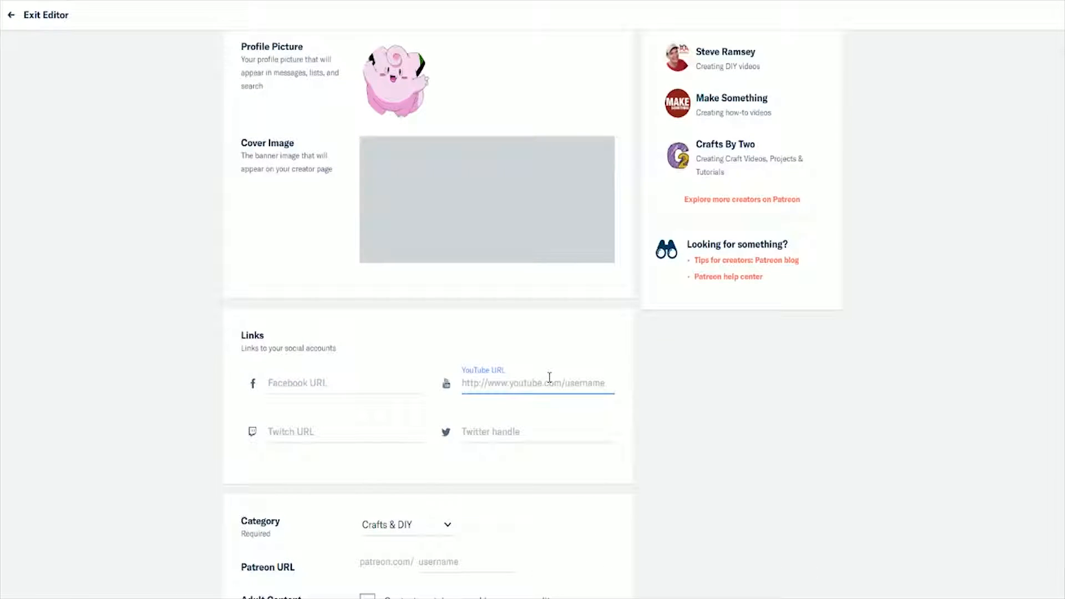
{"action": "left_click", "coordinate": [368, 430]}
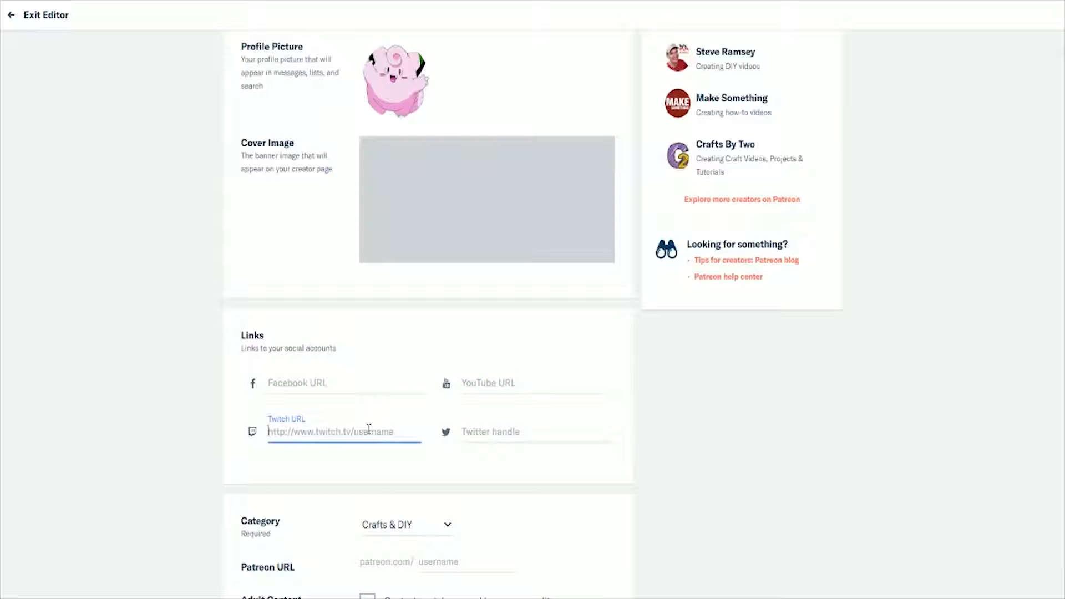
{"action": "left_click", "coordinate": [494, 431]}
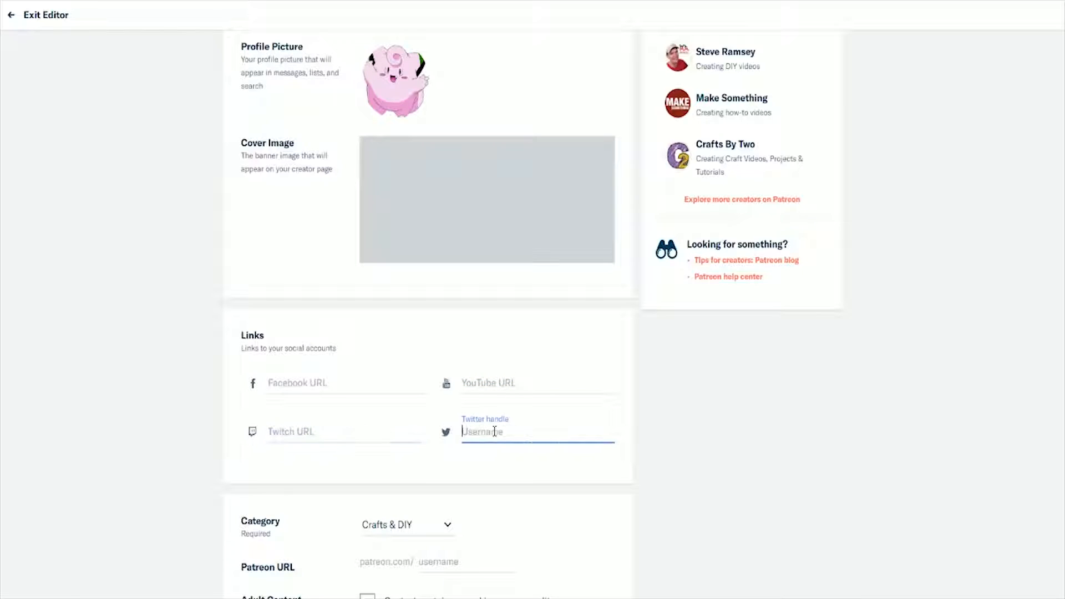
{"action": "left_click", "coordinate": [712, 413]}
{"action": "scroll", "coordinate": [709, 414], "scroll_direction": "down", "scroll_amount": 5}
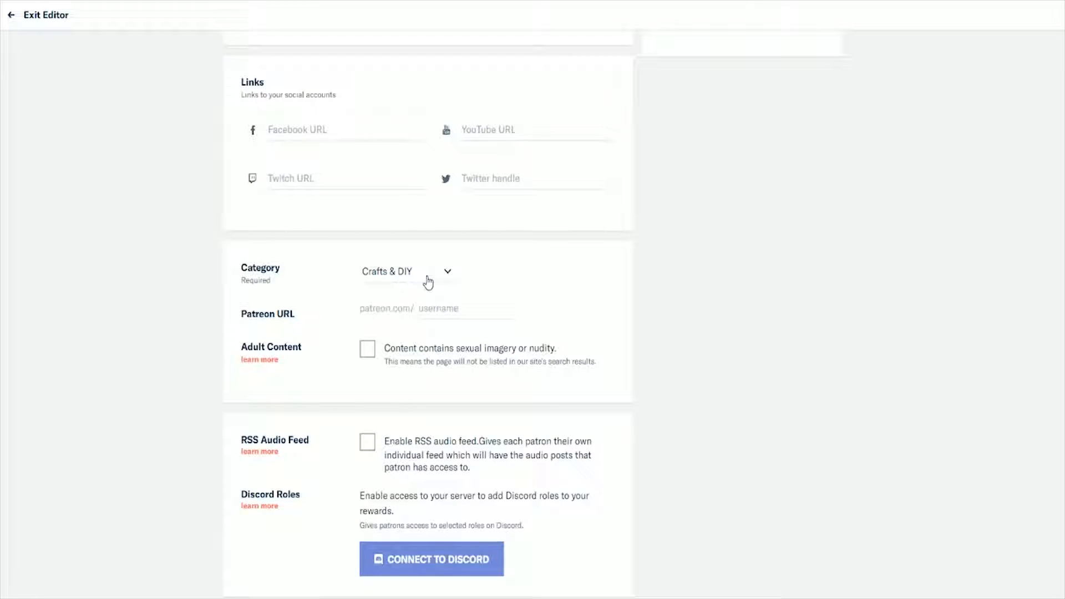
{"action": "left_click", "coordinate": [454, 311]}
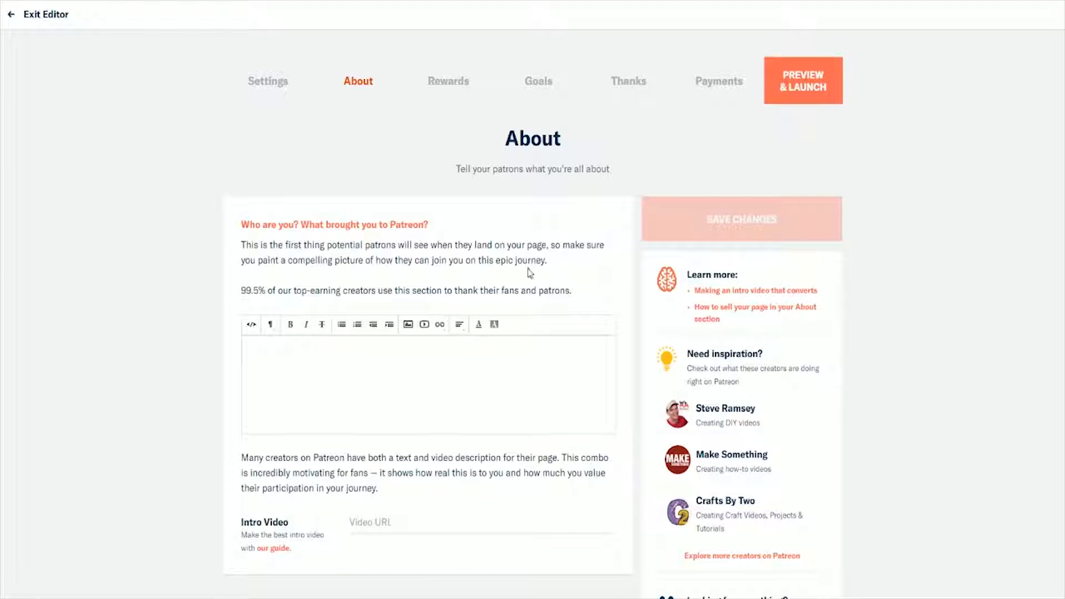
Step: Write "THANKS AND STUFF FOR BEING AWESOME AND SUPPORTING ME WITH YOUR HARD EARNED MONEY" as the page's About description
{"action": "left_click_drag", "start_coordinate": [241, 245], "coordinate": [623, 263]}
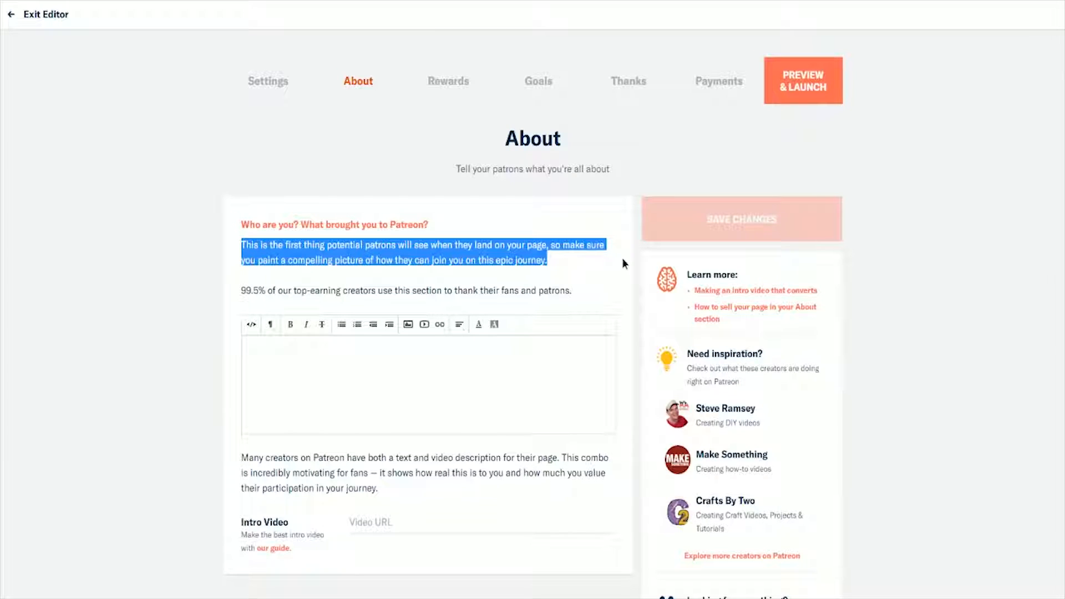
{"action": "left_click", "coordinate": [623, 263]}
{"action": "left_click", "coordinate": [299, 351]}
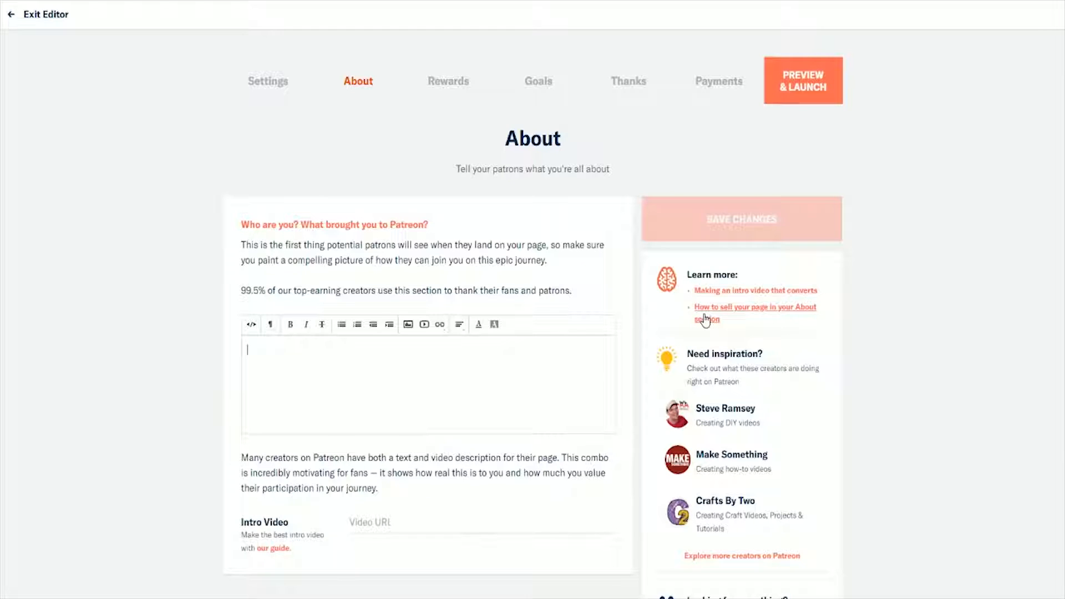
{"action": "type", "text": "T"}
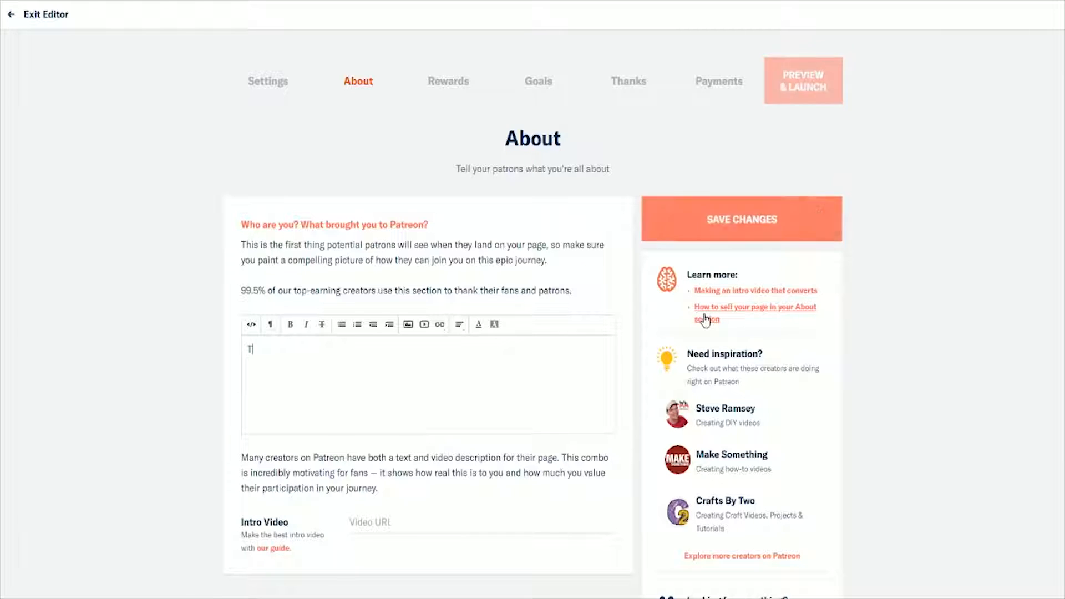
{"action": "type", "text": "HANKS AND S"}
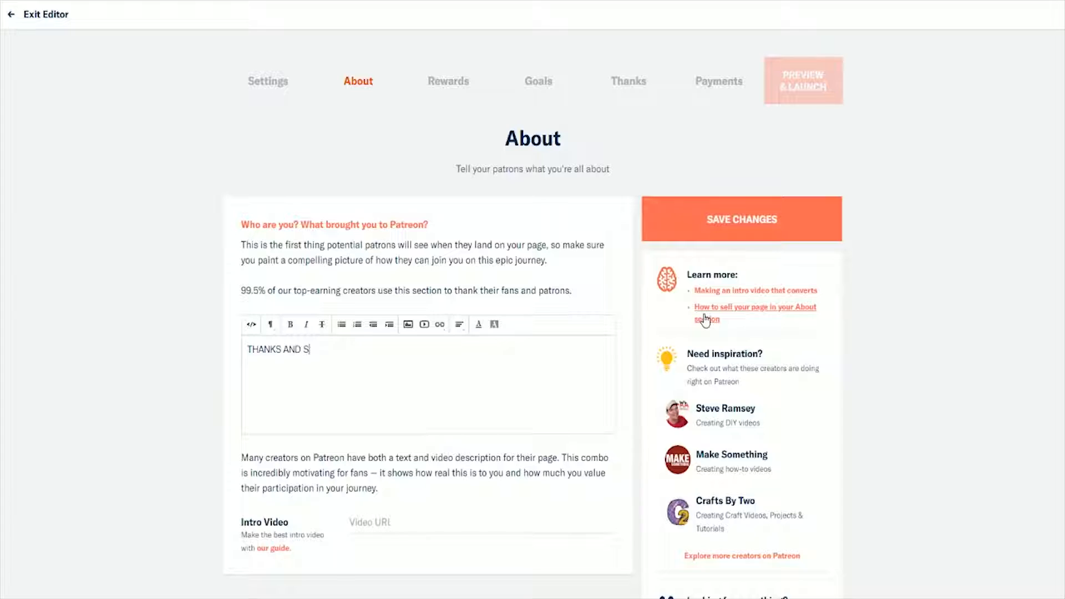
{"action": "type", "text": "TUFF FOR BEING AWE"}
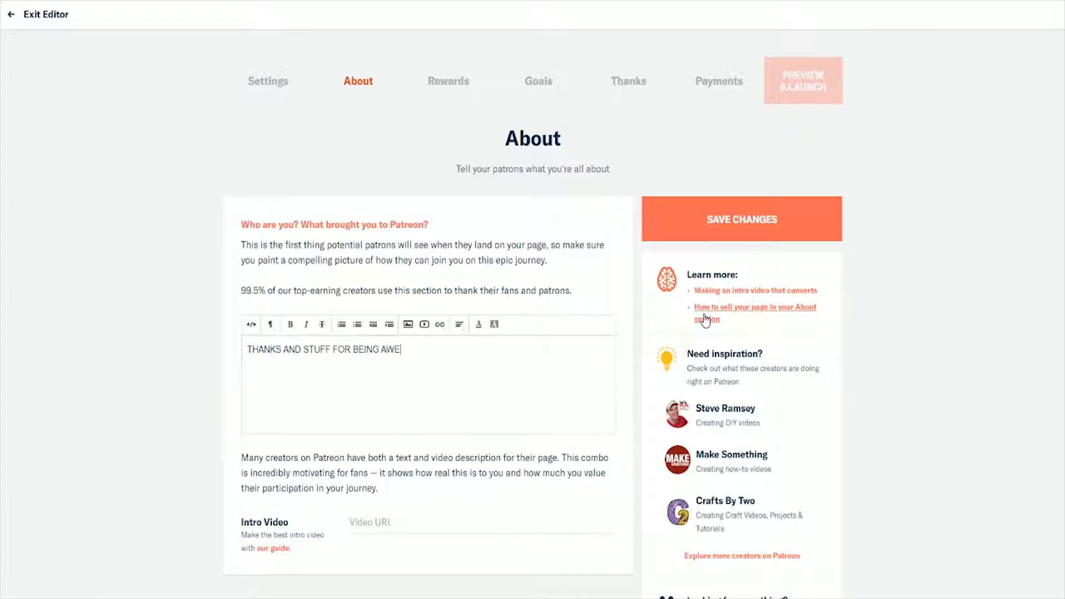
{"action": "type", "text": "SOME AND SUPPORTING ME WIT"}
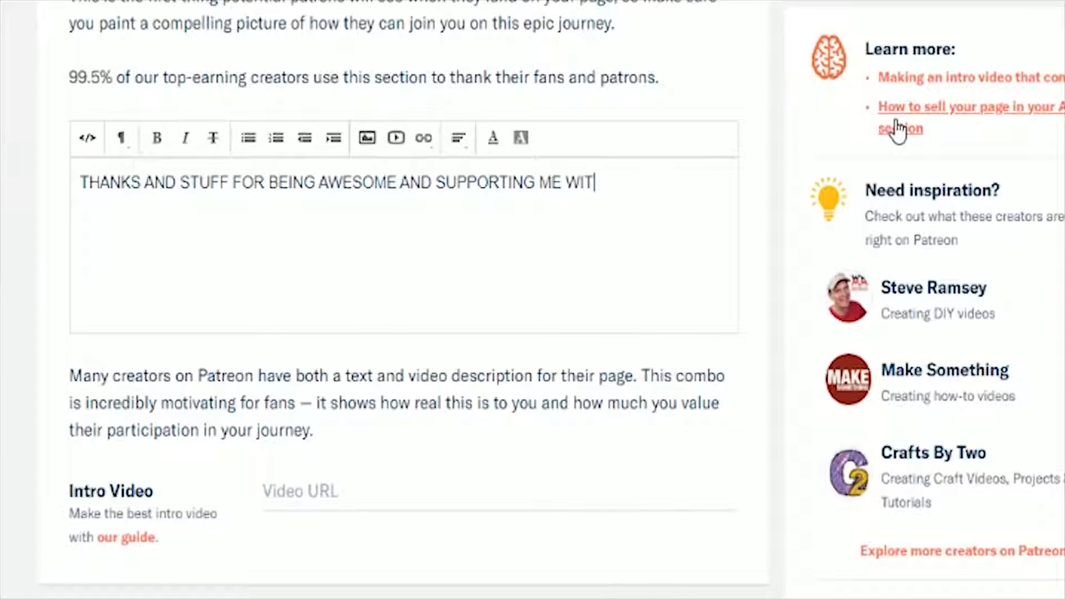
{"action": "type", "text": "H YOUR H"}
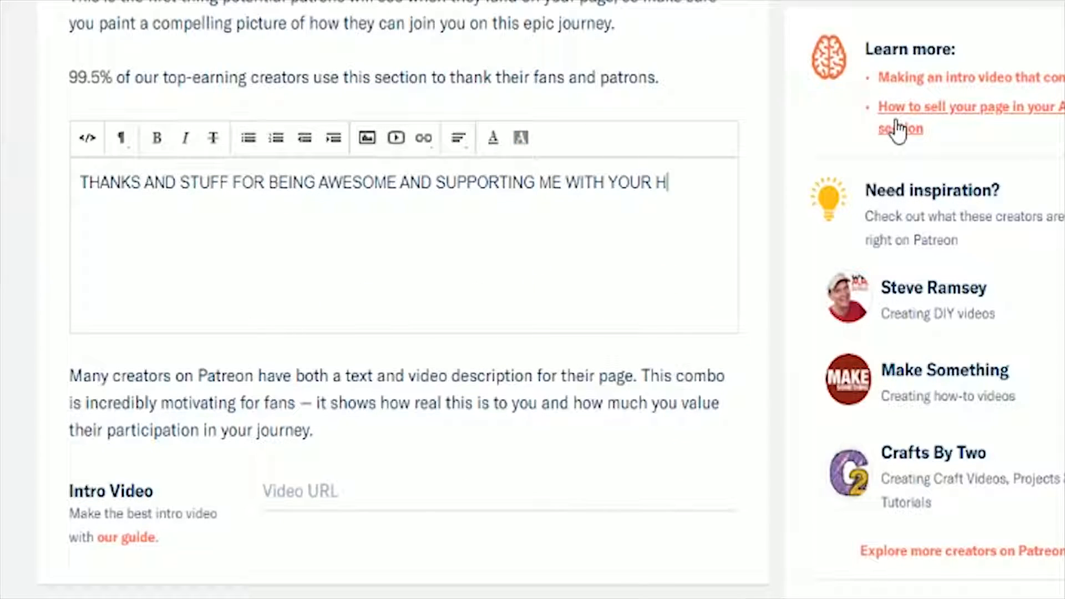
{"action": "type", "text": "ARD EARN"}
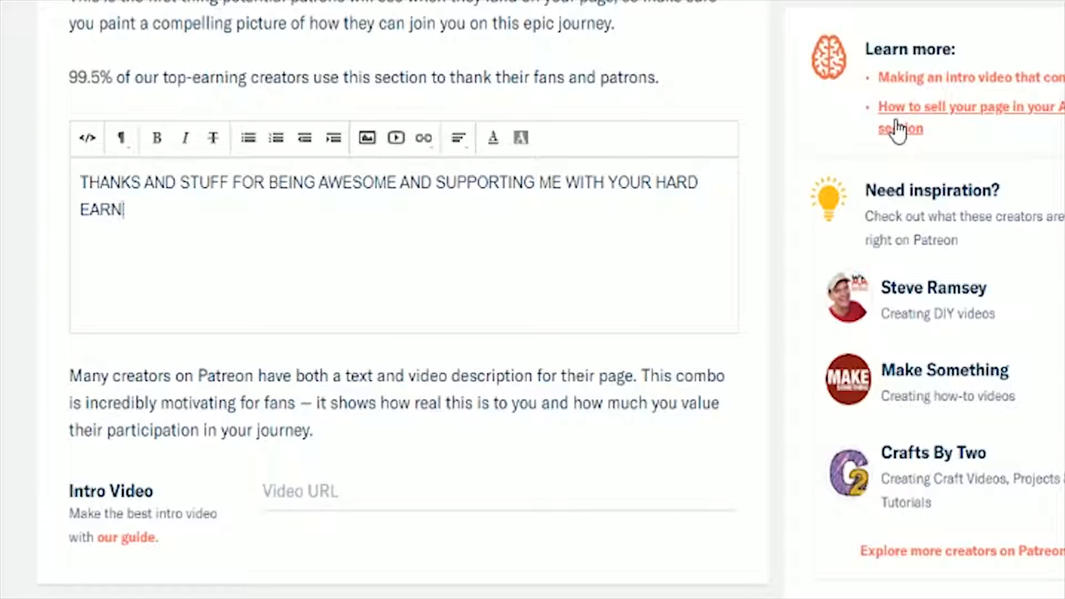
{"action": "type", "text": "ED MONEY"}
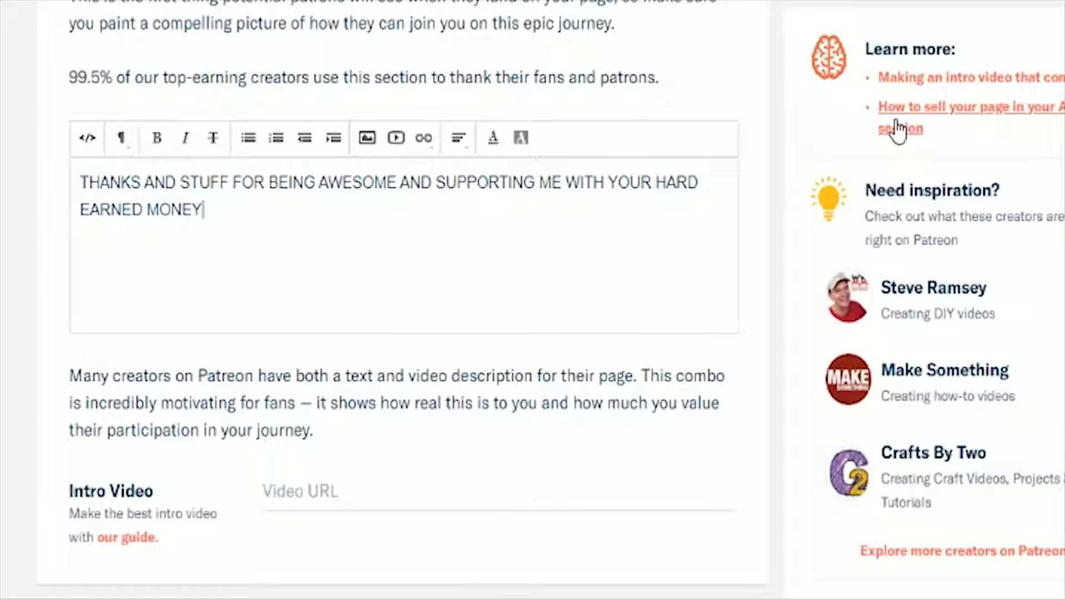
{"action": "type", "text": "."}
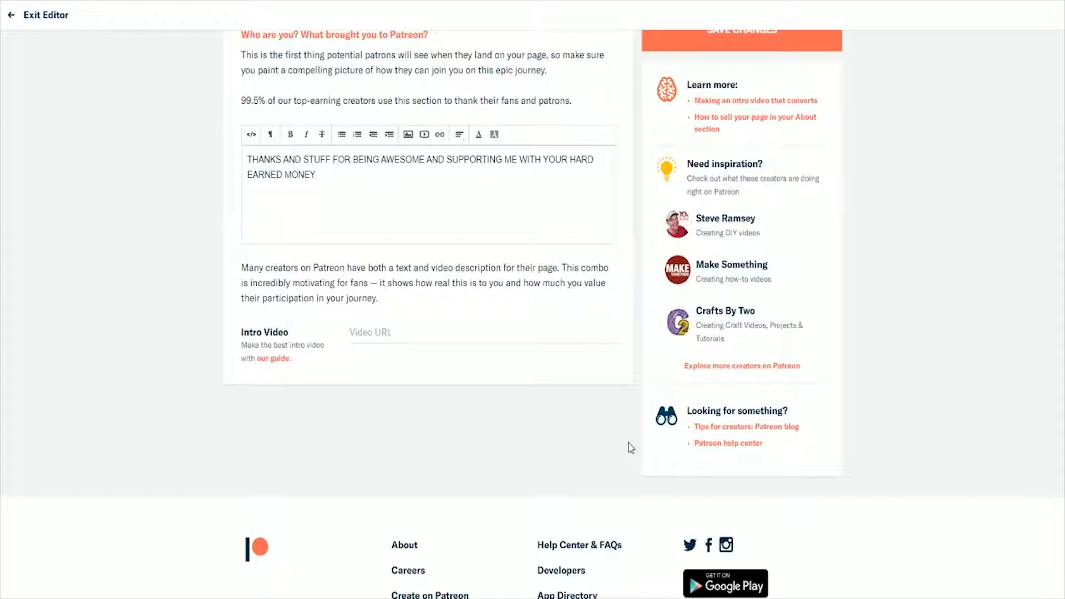
Step: End the About description with a period, enter "MAKE ONE OF THESE!" as the intro video URL, and save the changes
{"action": "left_click", "coordinate": [476, 333]}
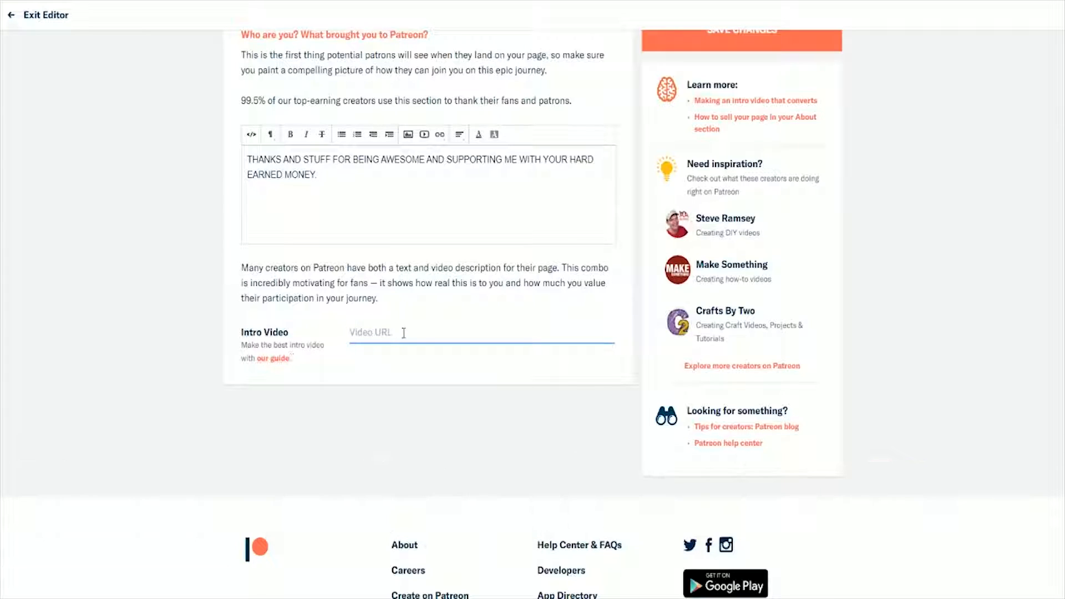
{"action": "type", "text": "MAKE ONE OF THESE!"}
{"action": "scroll", "coordinate": [444, 397], "scroll_direction": "up", "scroll_amount": 4}
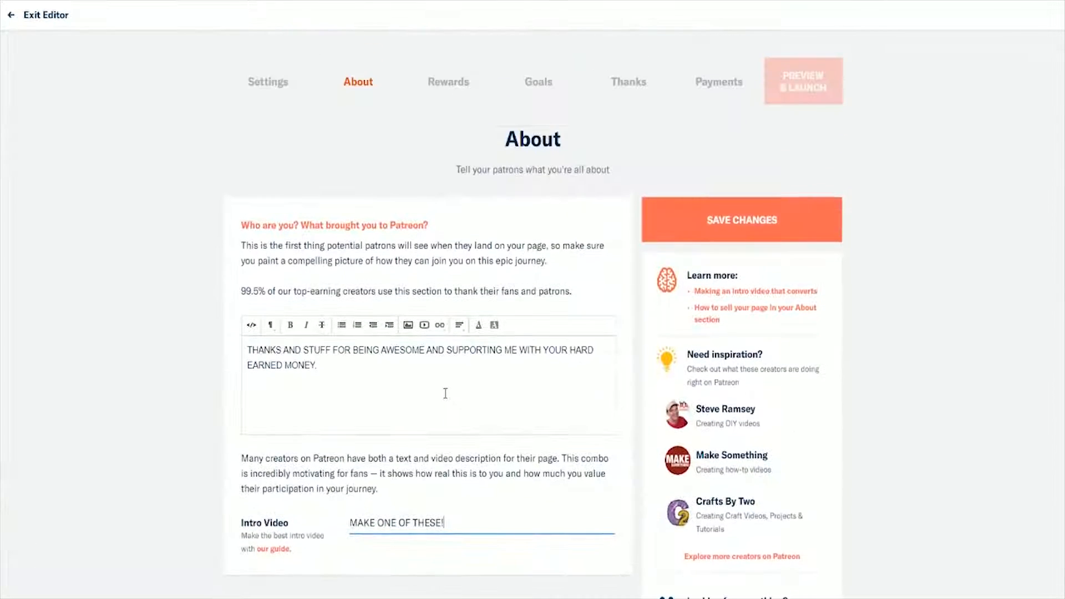
{"action": "left_click", "coordinate": [727, 233]}
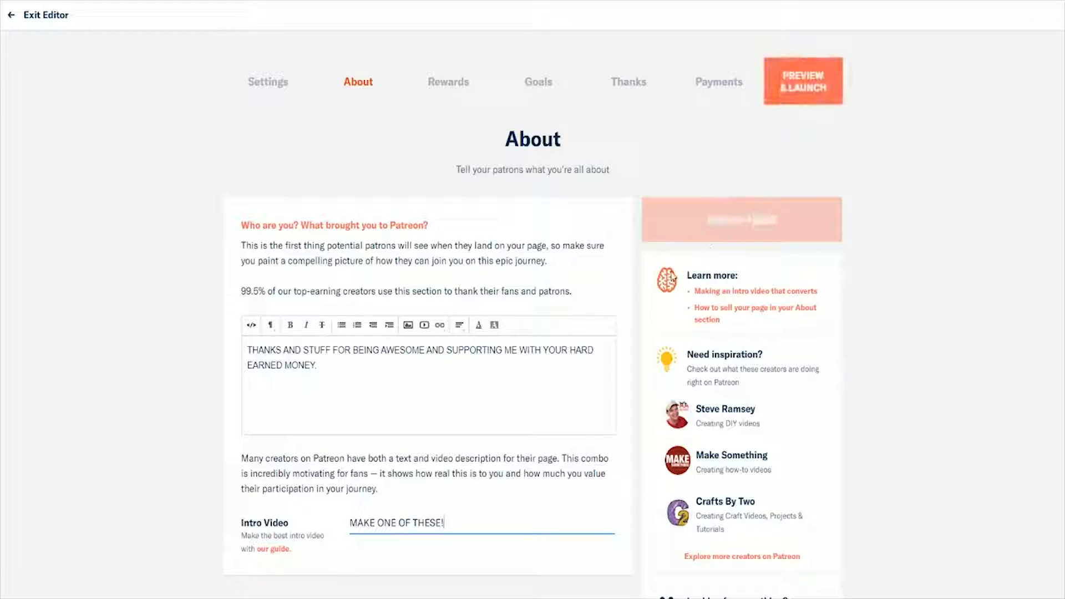
Step: Open the Rewards section and read its advice on recurring rewards and pledges
{"action": "left_click", "coordinate": [463, 91]}
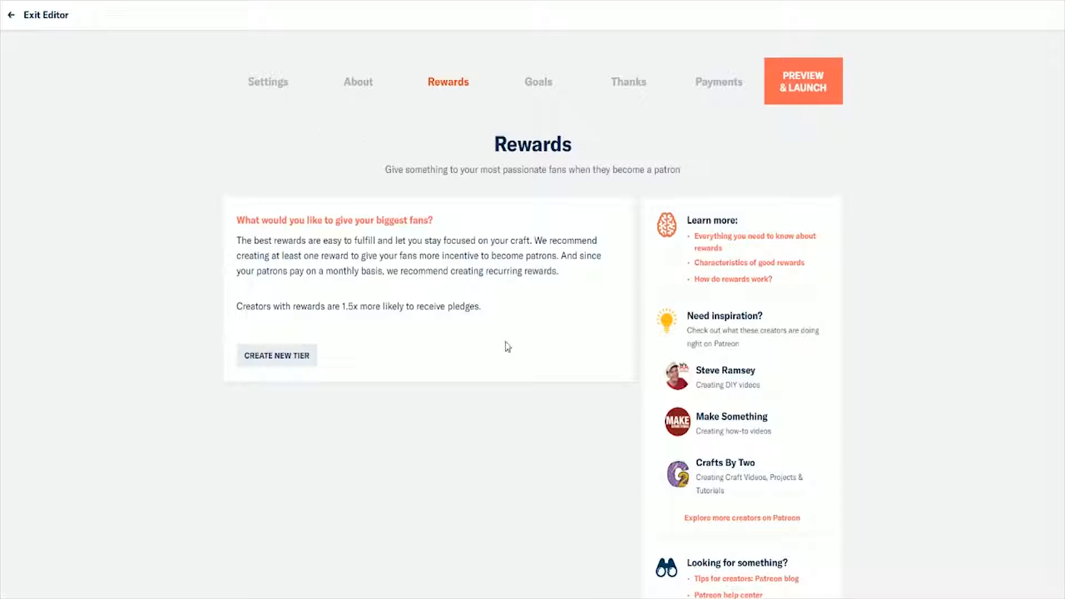
{"action": "left_click_drag", "start_coordinate": [515, 311], "coordinate": [235, 321]}
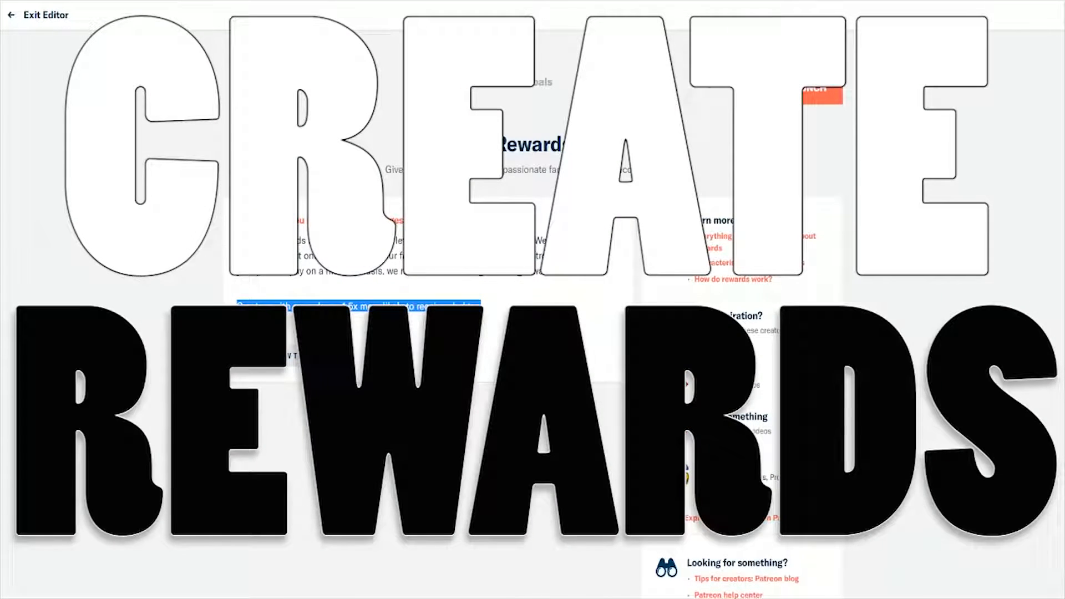
{"action": "left_click_drag", "start_coordinate": [236, 241], "coordinate": [581, 283]}
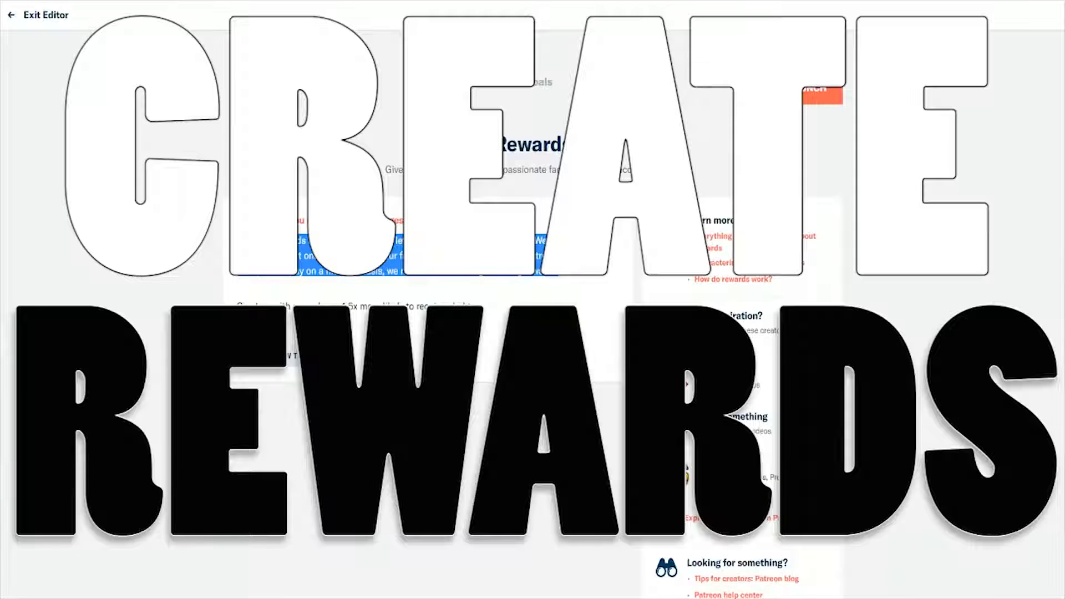
{"action": "left_click", "coordinate": [469, 425]}
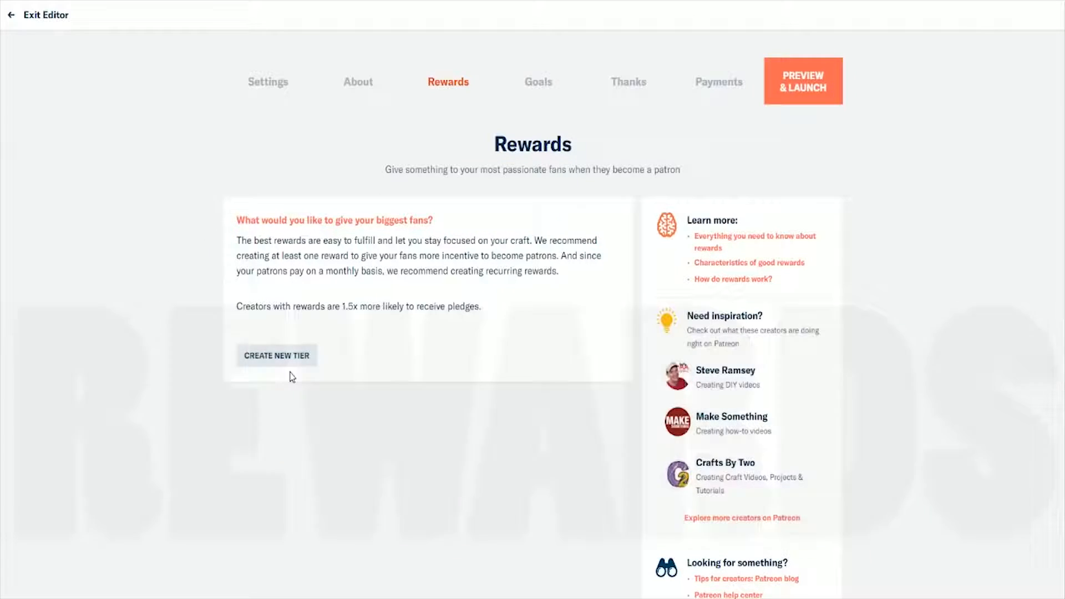
Step: Start a new reward tier and set its price to $1.00
{"action": "left_click", "coordinate": [253, 353]}
{"action": "left_click", "coordinate": [451, 434]}
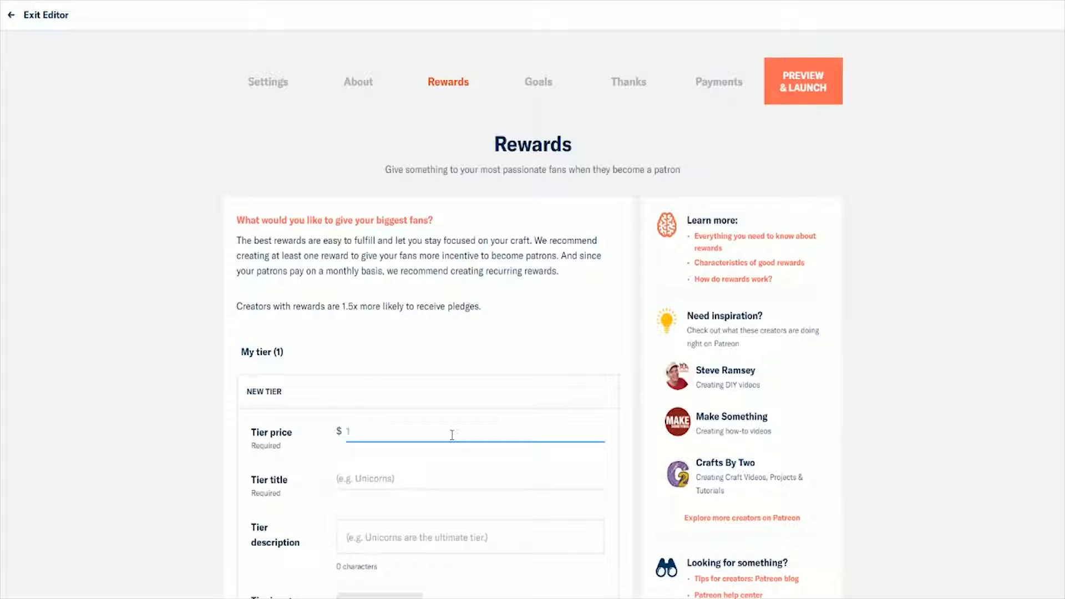
{"action": "type", "text": "2"}
{"action": "key", "text": "BackSpace"}
{"action": "type", "text": "1"}
{"action": "key", "text": "Tab"}
{"action": "scroll", "coordinate": [966, 274], "scroll_direction": "down", "scroll_amount": 1}
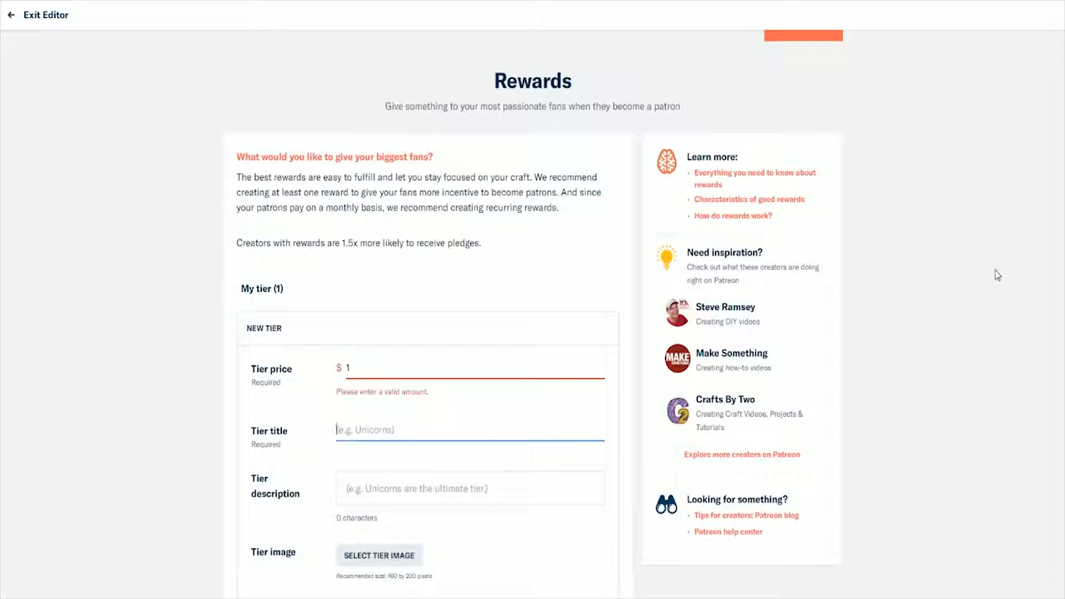
{"action": "left_click", "coordinate": [422, 365]}
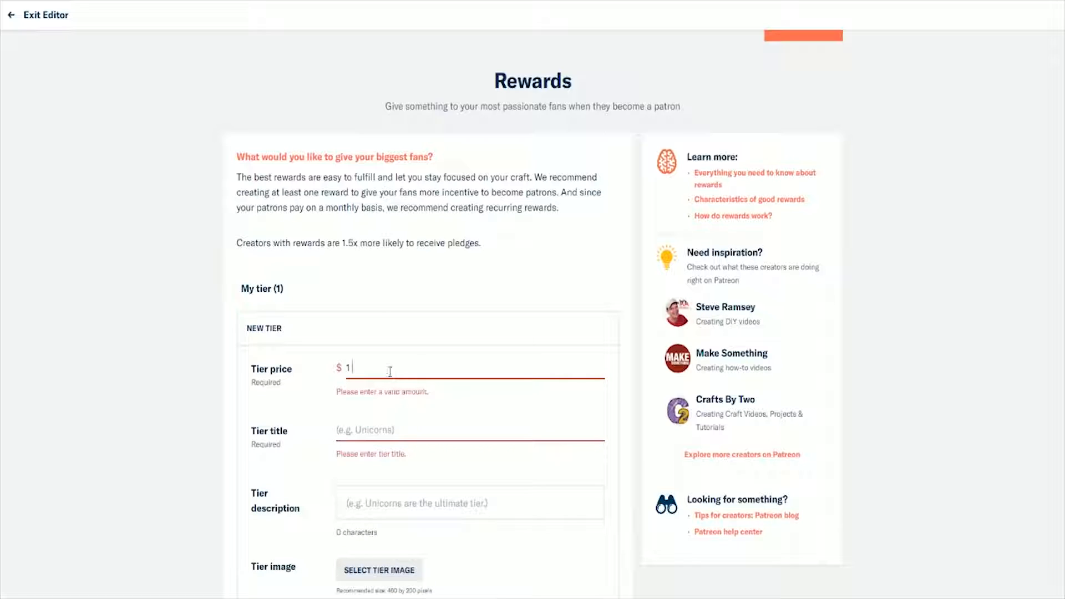
{"action": "type", "text": ".00"}
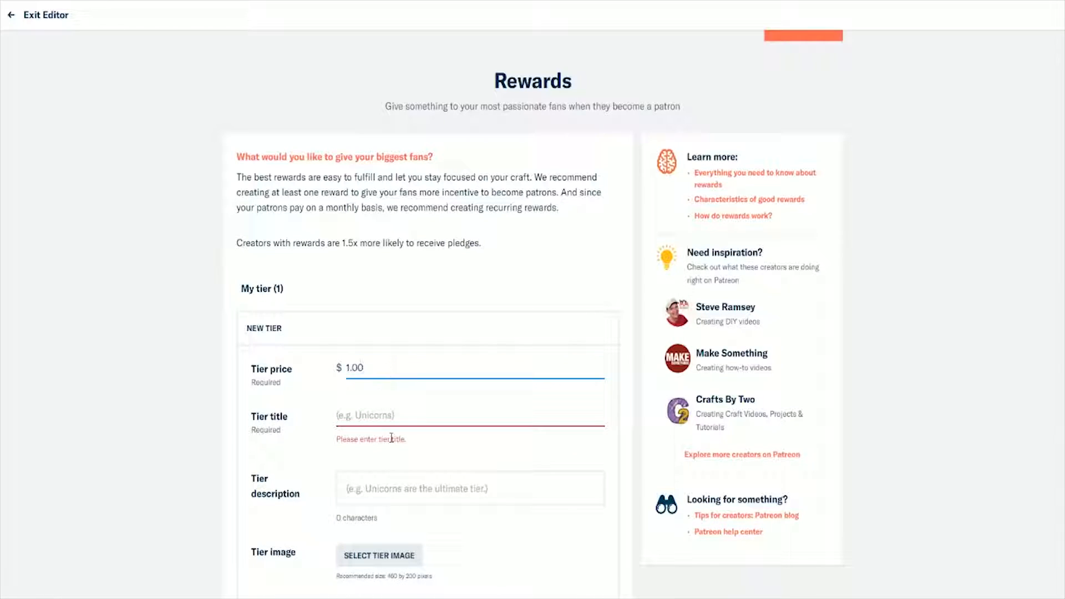
Step: Title the $1.00 tier "DELICIOUS"
{"action": "left_click", "coordinate": [382, 426]}
{"action": "left_click", "coordinate": [382, 426]}
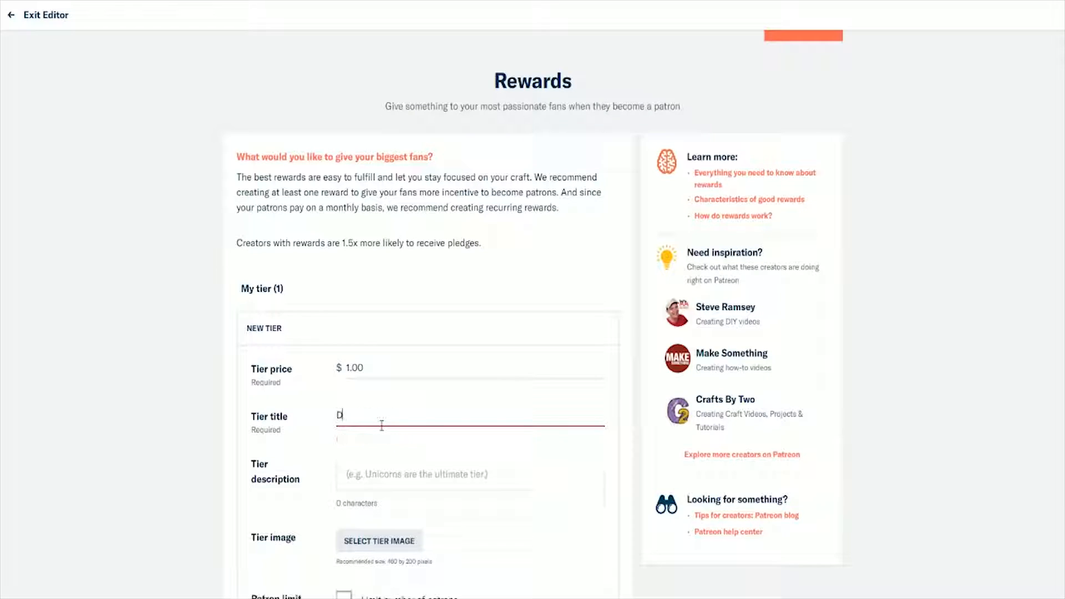
{"action": "type", "text": "DELICIOUS"}
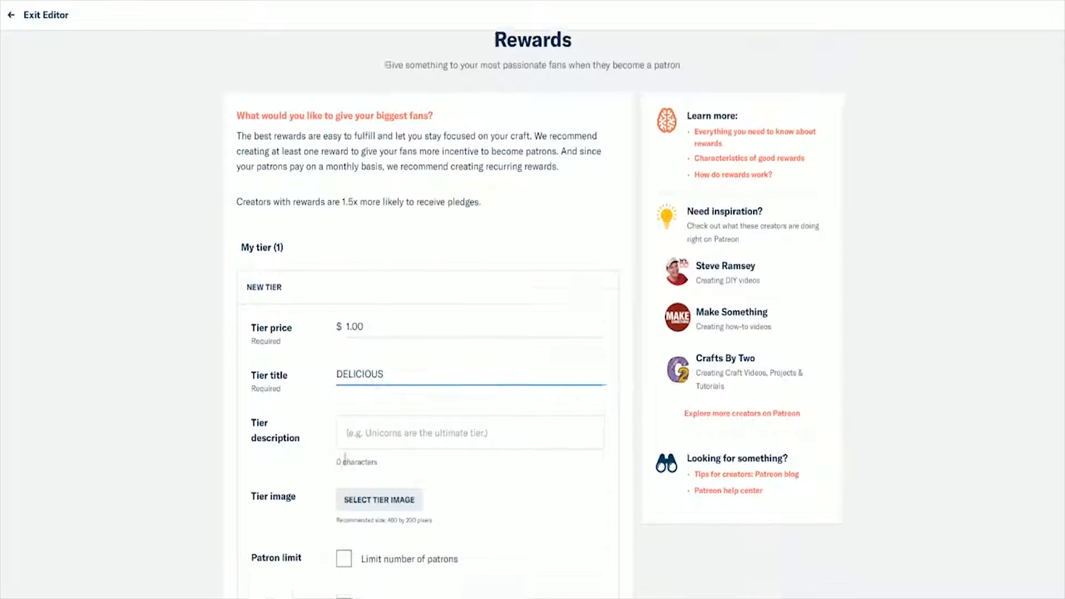
Step: Enter "DELICIOUS IS DELICIOUS" as the description of the first tier
{"action": "scroll", "coordinate": [382, 426], "scroll_direction": "down", "scroll_amount": 2}
{"action": "left_click", "coordinate": [369, 411]}
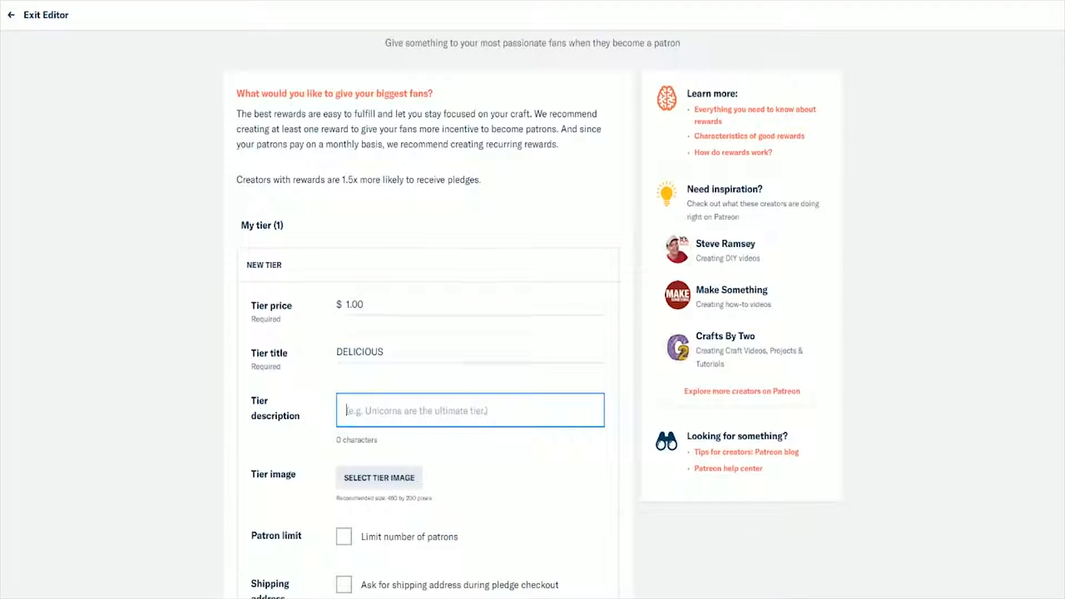
{"action": "type", "text": "DELICIO"}
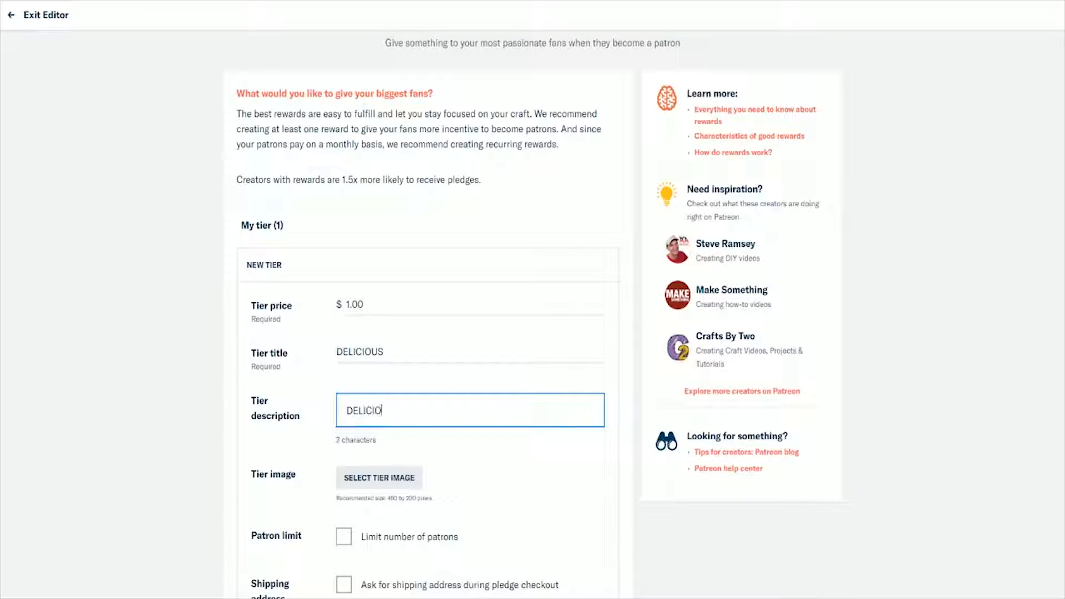
{"action": "type", "text": "US IS DELICIOUS"}
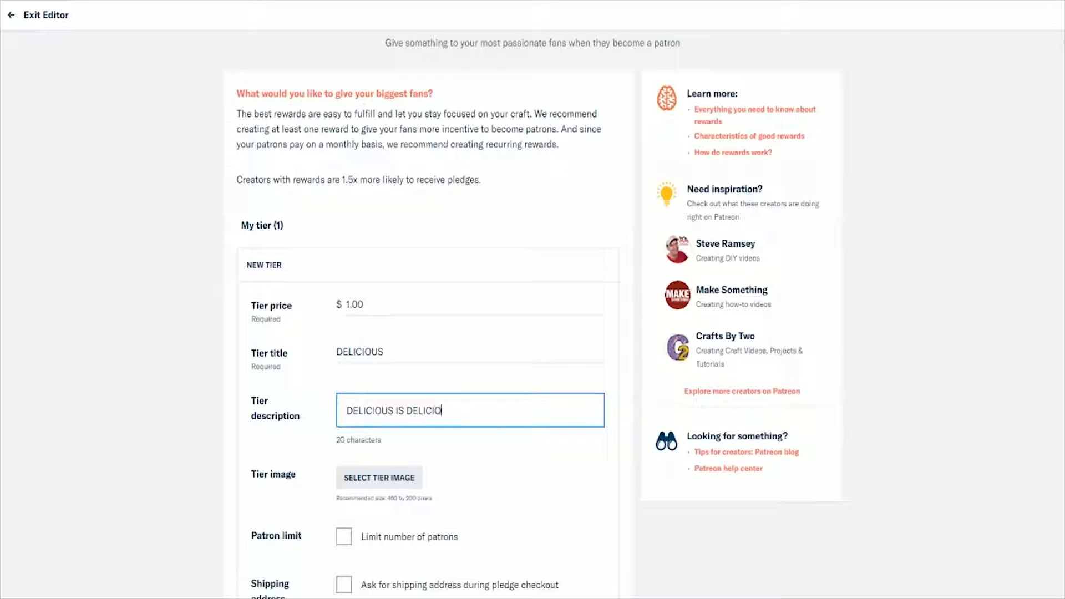
{"action": "scroll", "coordinate": [693, 391], "scroll_direction": "up", "scroll_amount": 1}
{"action": "left_click", "coordinate": [168, 423]}
Step: Check the tier's image, patron limit and shipping address options, and save the tier without them
{"action": "scroll", "coordinate": [221, 423], "scroll_direction": "down", "scroll_amount": 2}
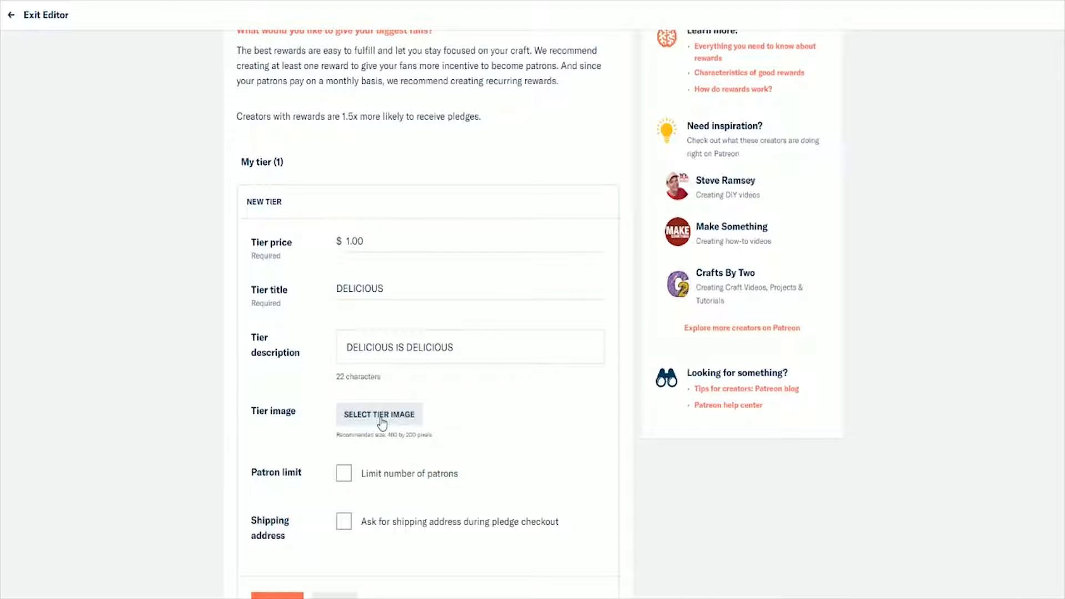
{"action": "scroll", "coordinate": [345, 426], "scroll_direction": "down", "scroll_amount": 1}
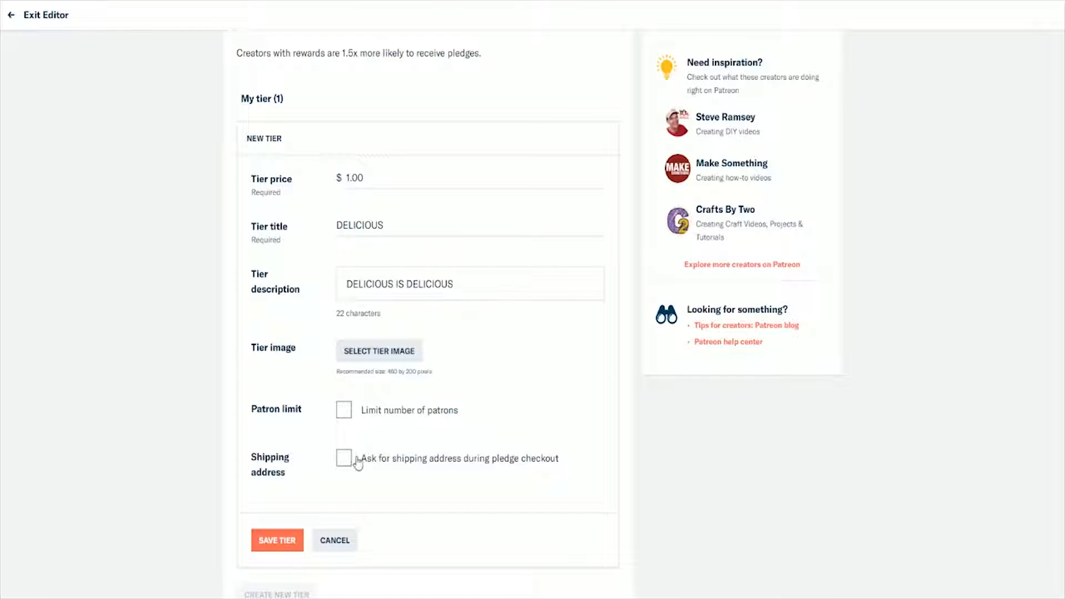
{"action": "left_click", "coordinate": [296, 542]}
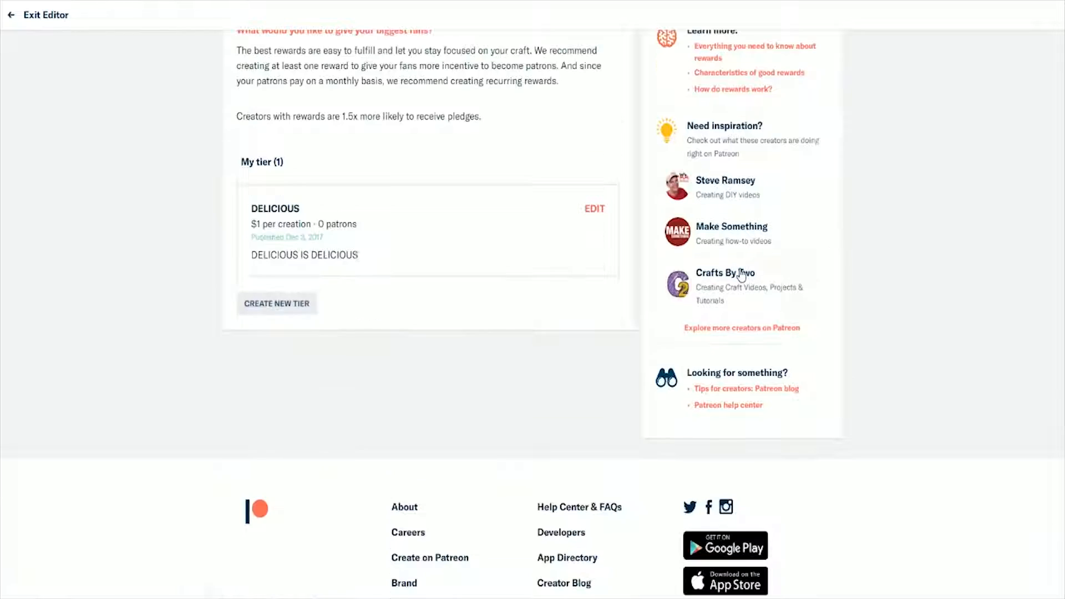
{"action": "scroll", "coordinate": [527, 351], "scroll_direction": "up", "scroll_amount": 4}
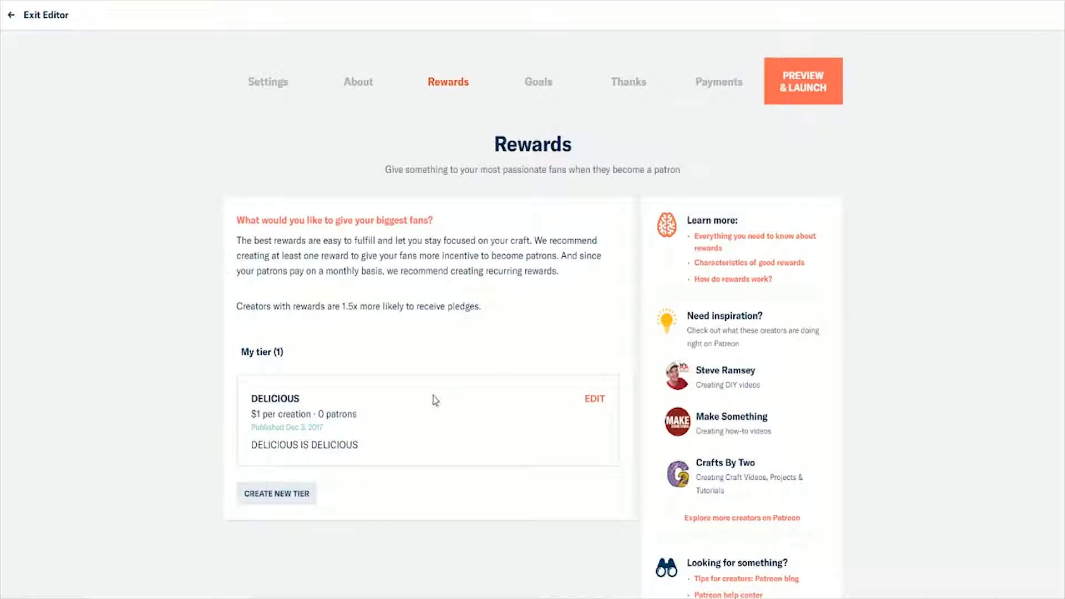
Step: Create a second reward tier priced at $5.00 and titled "PRODUCER"
{"action": "left_click", "coordinate": [266, 496]}
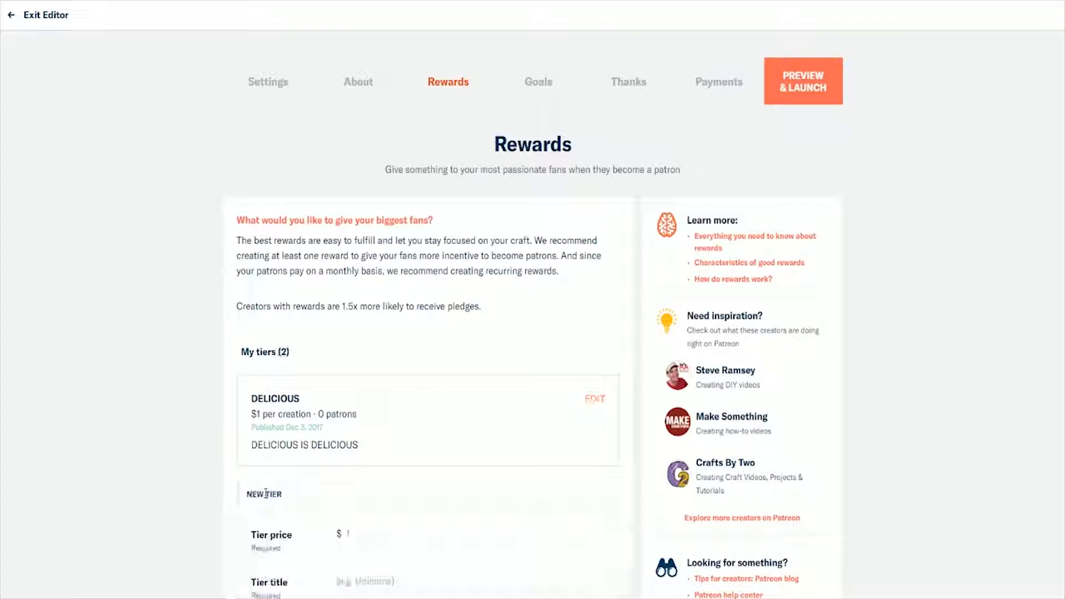
{"action": "scroll", "coordinate": [217, 481], "scroll_direction": "down", "scroll_amount": 2}
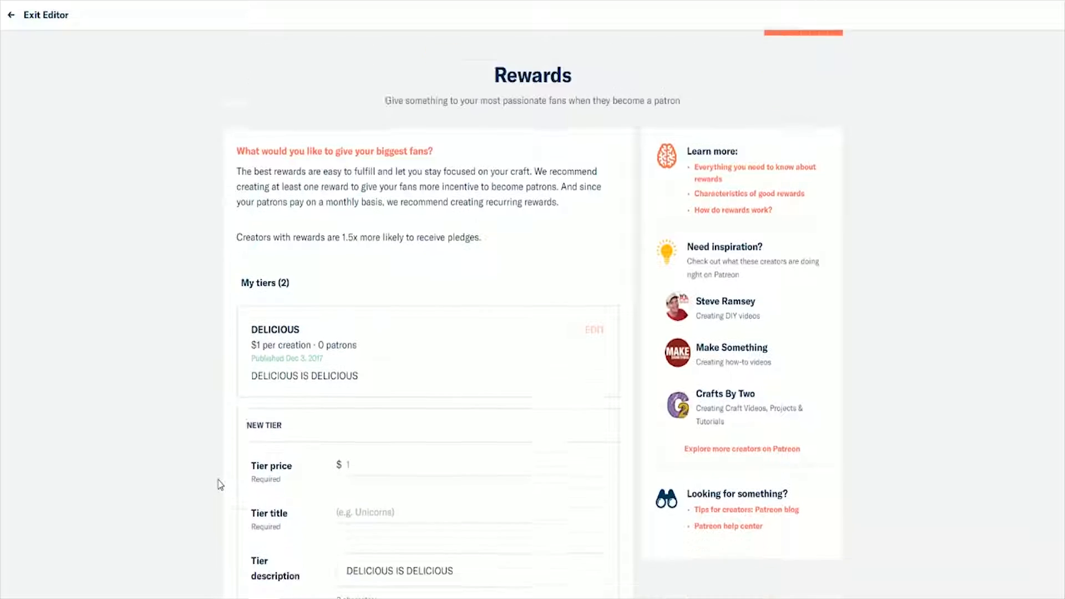
{"action": "left_click", "coordinate": [369, 405]}
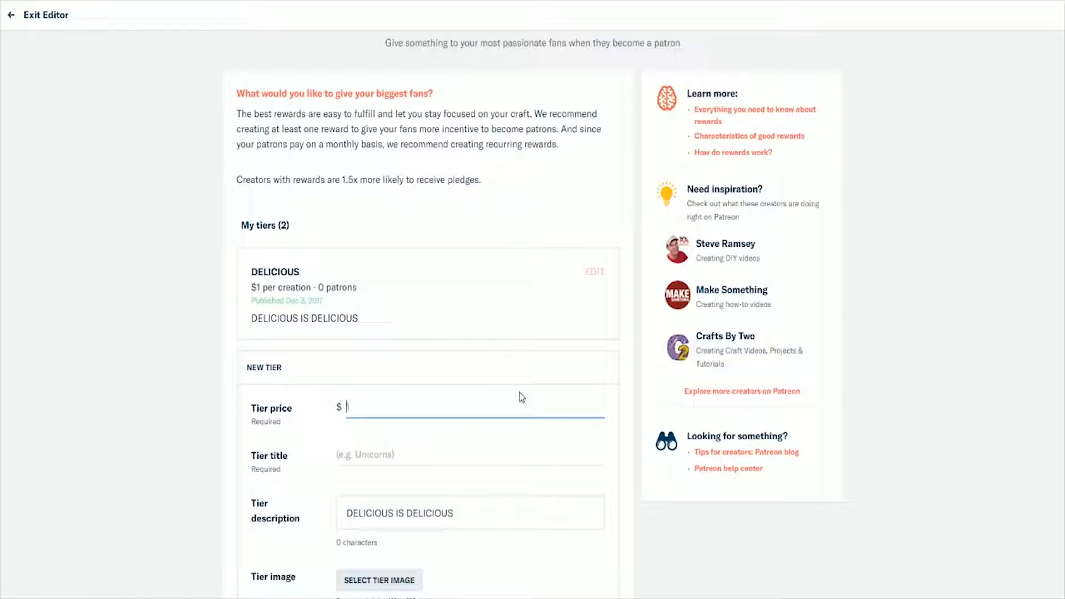
{"action": "type", "text": "mo"}
{"action": "type", "text": "00"}
{"action": "left_click", "coordinate": [398, 472]}
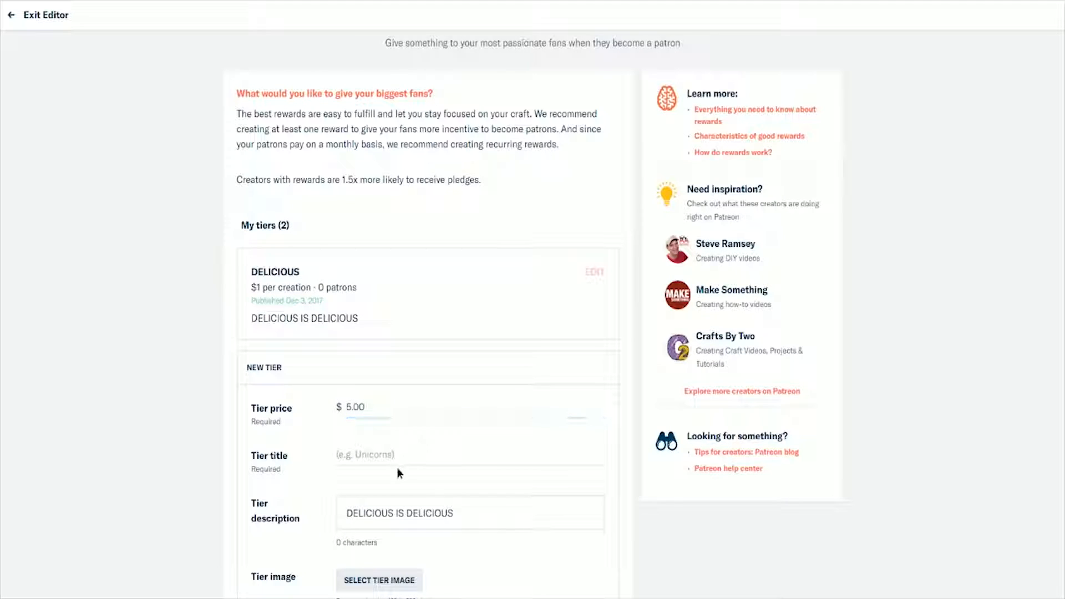
{"action": "left_click", "coordinate": [377, 447]}
{"action": "type", "text": "P"}
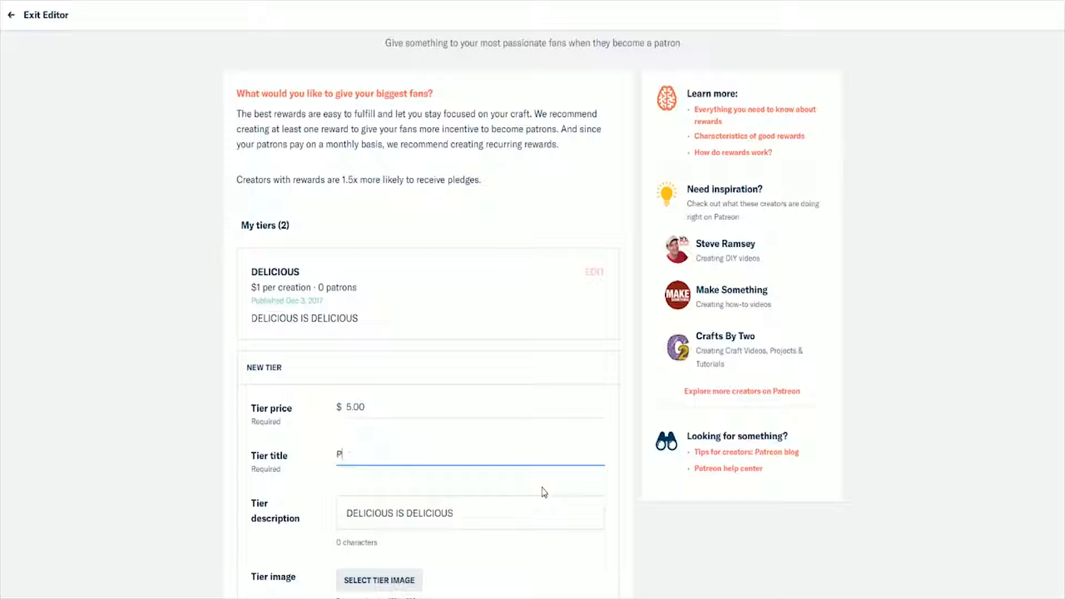
{"action": "type", "text": "RODUCER"}
Step: Replace the prefilled description of the PRODUCER tier with "PRODUCERS PRODUCER"
{"action": "scroll", "coordinate": [565, 479], "scroll_direction": "down", "scroll_amount": 2}
{"action": "left_click", "coordinate": [423, 385]}
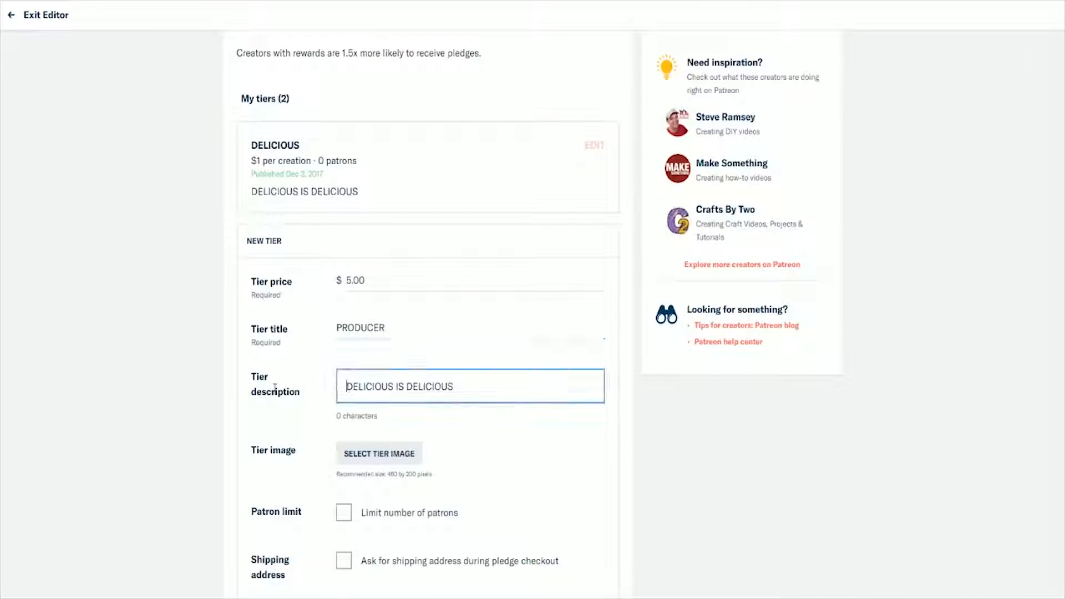
{"action": "left_click_drag", "start_coordinate": [454, 386], "coordinate": [274, 385]}
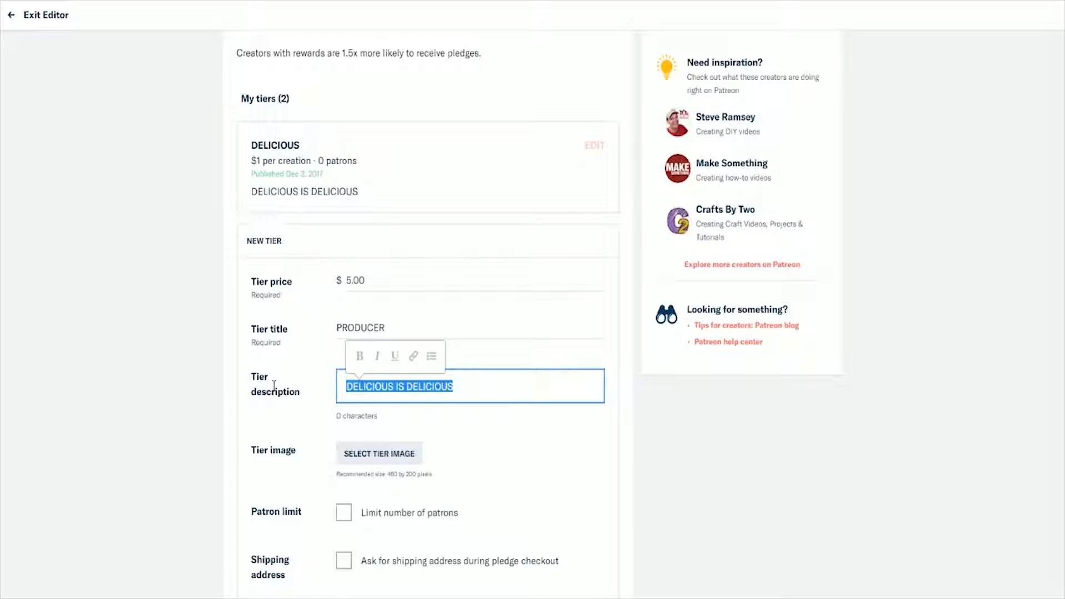
{"action": "type", "text": "PRODUCERS PRO"}
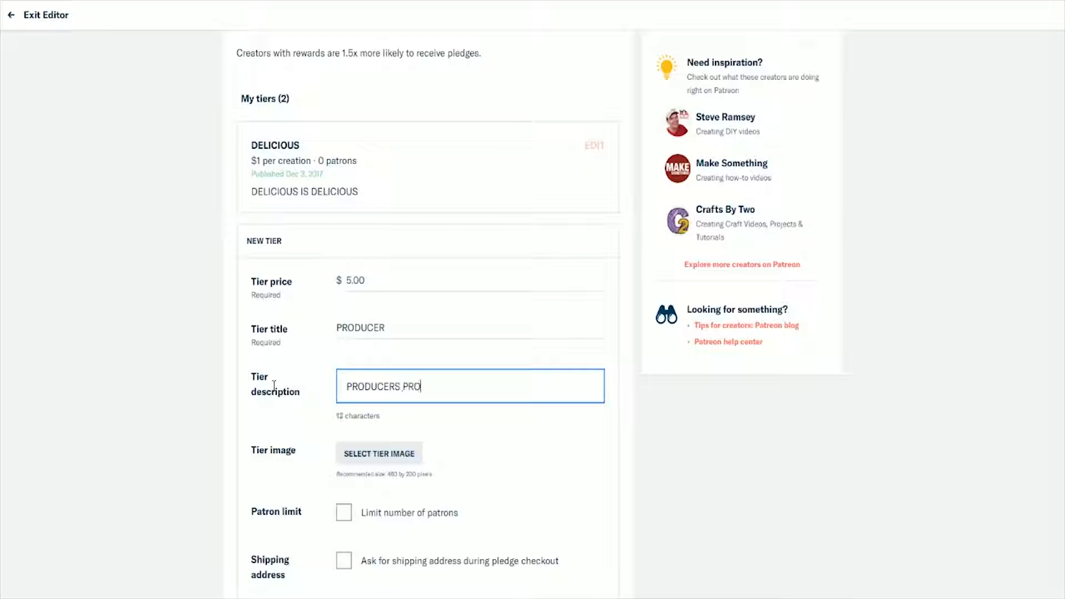
{"action": "type", "text": "DUCER"}
Step: Limit the PRODUCER tier to 19 patrons and save the tier
{"action": "scroll", "coordinate": [257, 404], "scroll_direction": "down", "scroll_amount": 2}
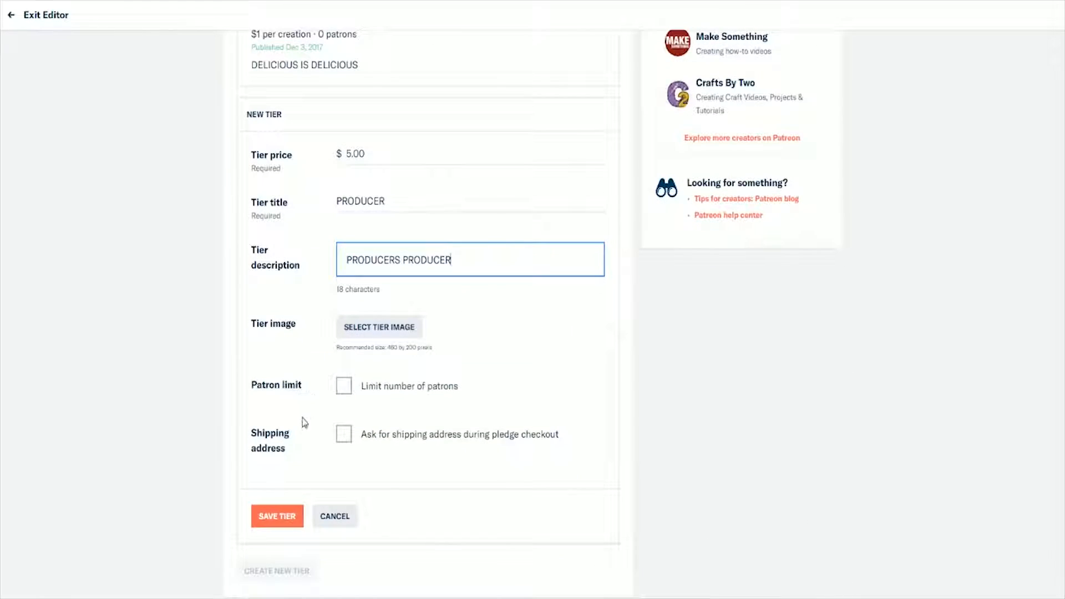
{"action": "left_click", "coordinate": [345, 391]}
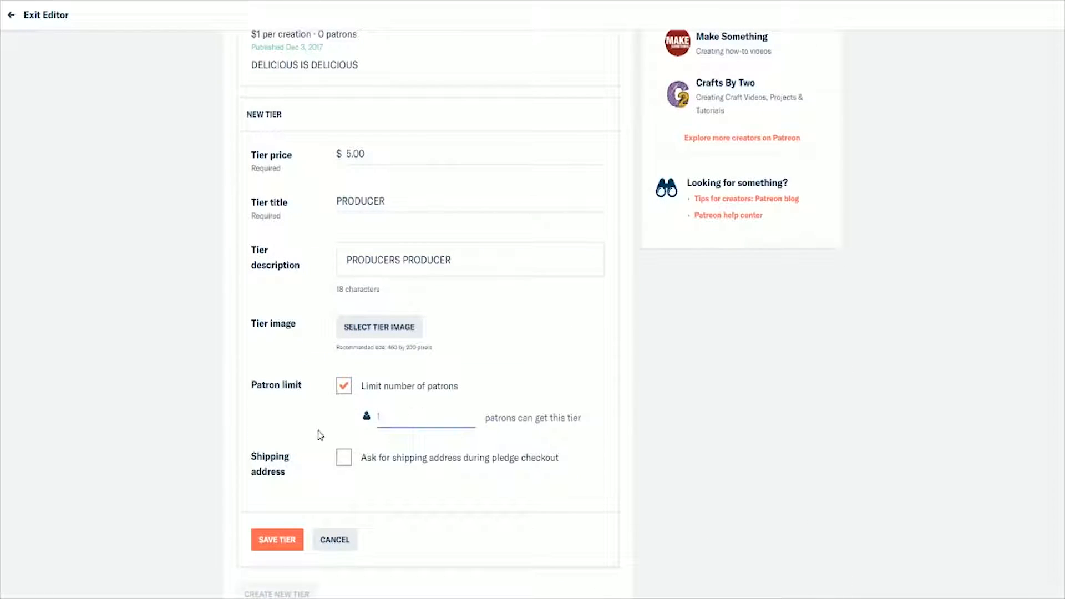
{"action": "type", "text": "19"}
{"action": "left_click", "coordinate": [278, 540]}
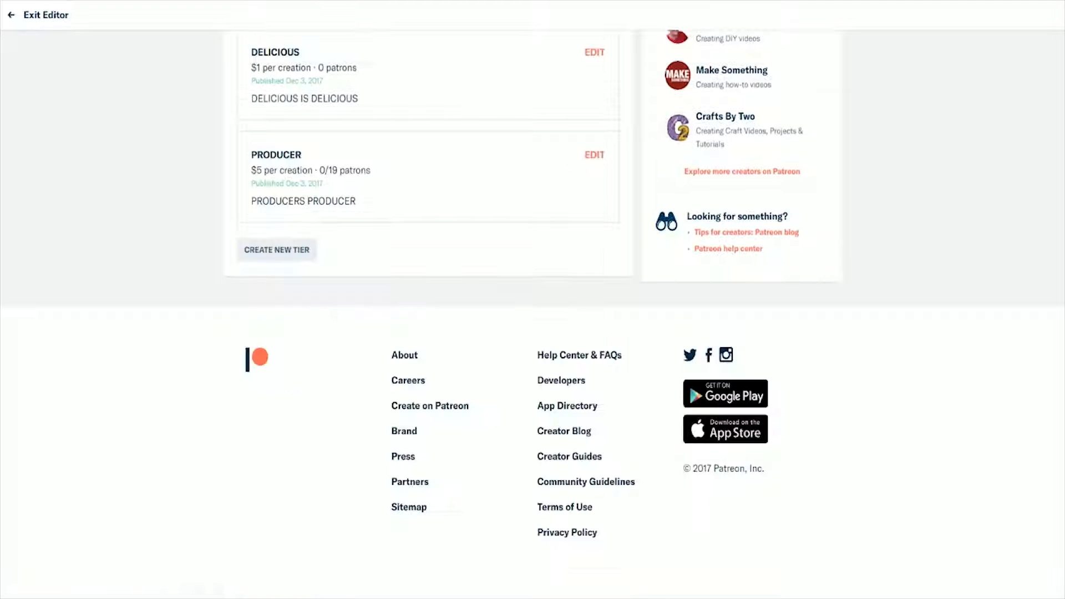
{"action": "scroll", "coordinate": [509, 459], "scroll_direction": "up", "scroll_amount": 6}
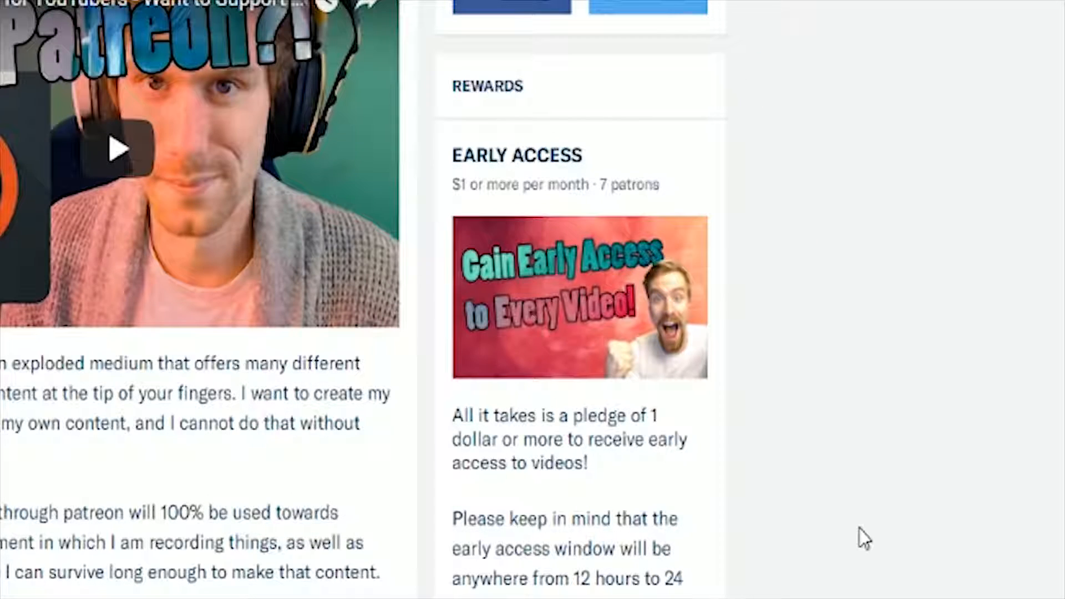
Step: Examine the Early Access and You Decide! reward tiers on the existing creator page
{"action": "scroll", "coordinate": [860, 537], "scroll_direction": "down", "scroll_amount": 10}
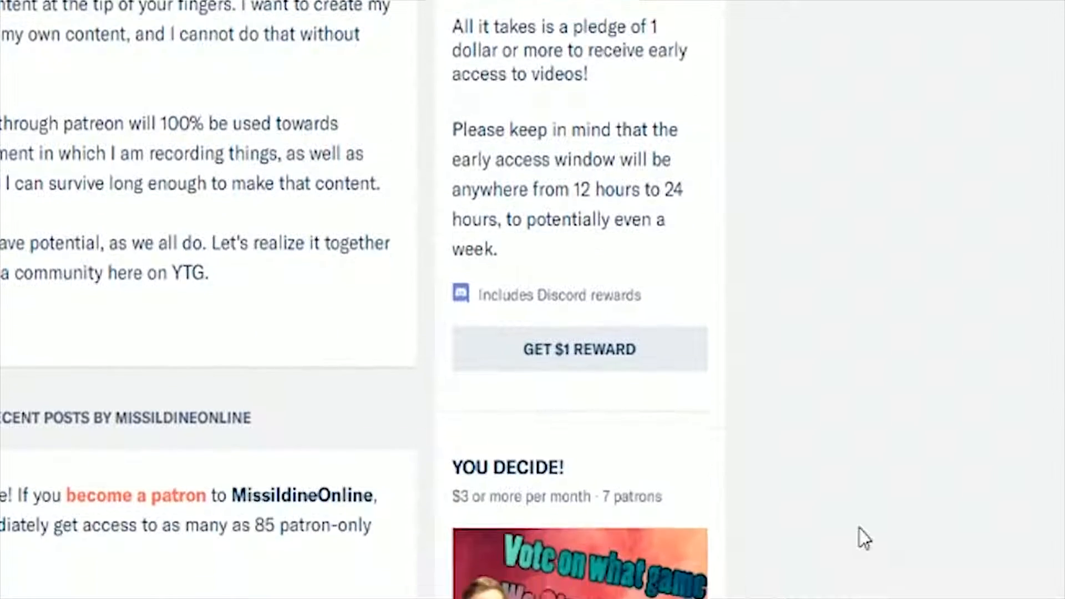
{"action": "scroll", "coordinate": [863, 537], "scroll_direction": "down", "scroll_amount": 3}
{"action": "scroll", "coordinate": [863, 537], "scroll_direction": "up", "scroll_amount": 3}
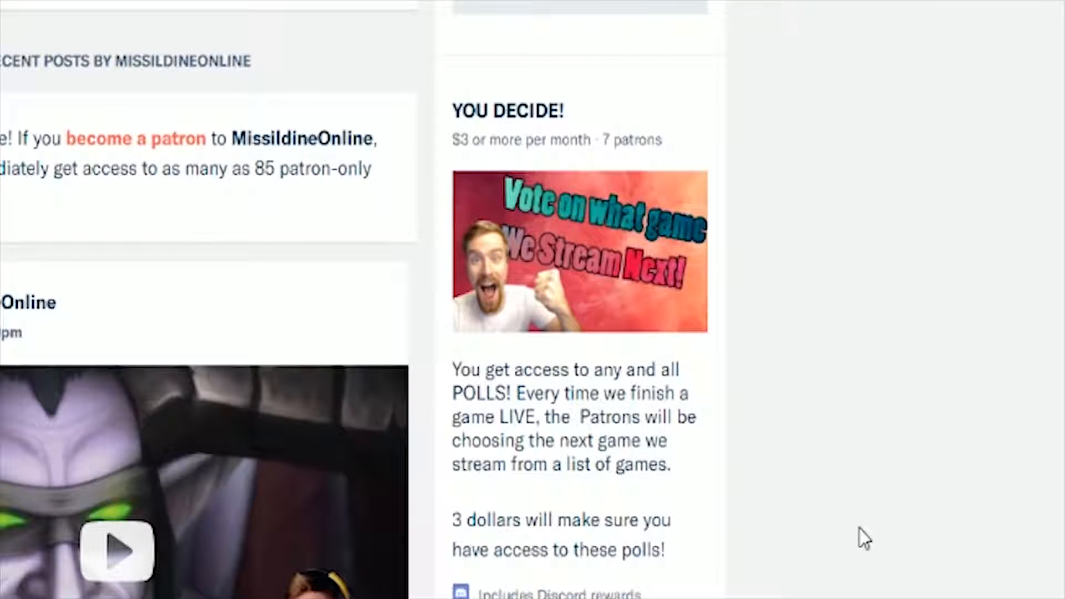
Step: Examine the BEAUTIFUL, MAJESTIC and LEGENDARY reward tiers on the existing creator page, including their prices and descriptions
{"action": "scroll", "coordinate": [862, 536], "scroll_direction": "down", "scroll_amount": 10}
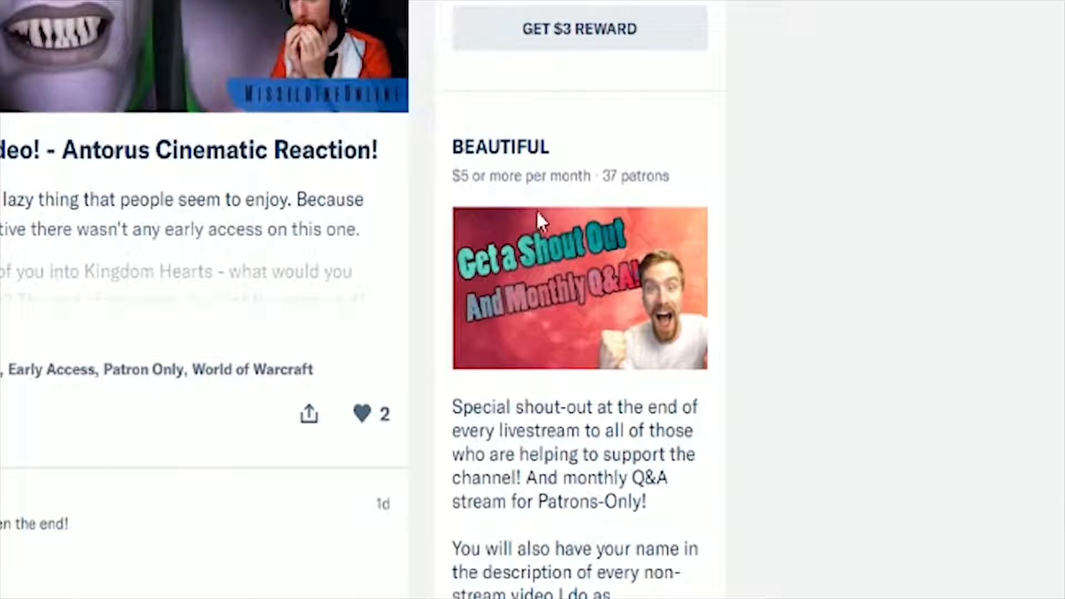
{"action": "left_click_drag", "start_coordinate": [672, 178], "coordinate": [447, 186]}
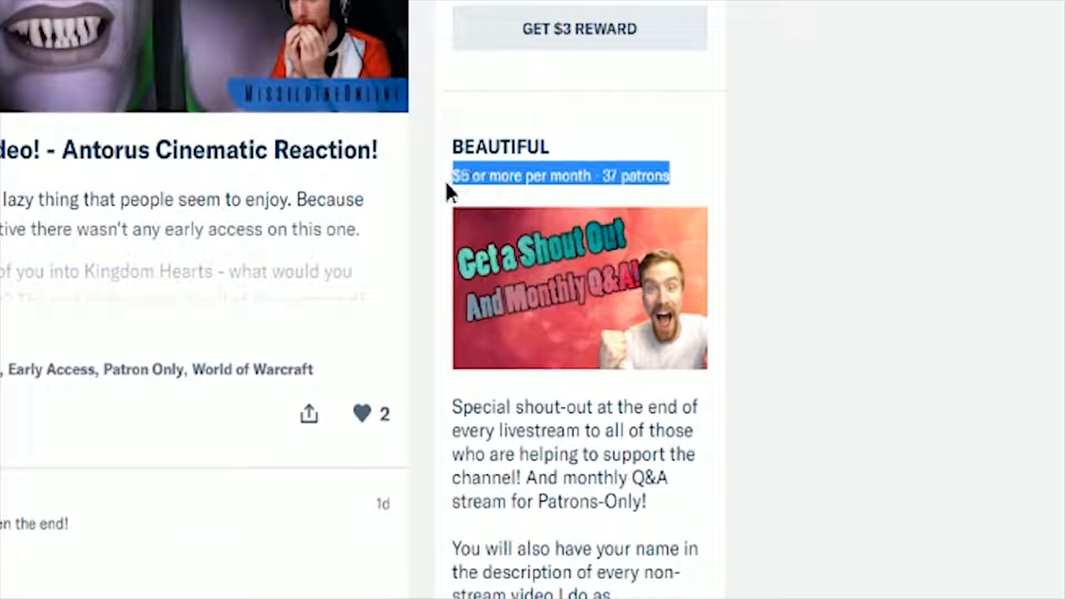
{"action": "left_click", "coordinate": [900, 352]}
{"action": "scroll", "coordinate": [900, 352], "scroll_direction": "down", "scroll_amount": 3}
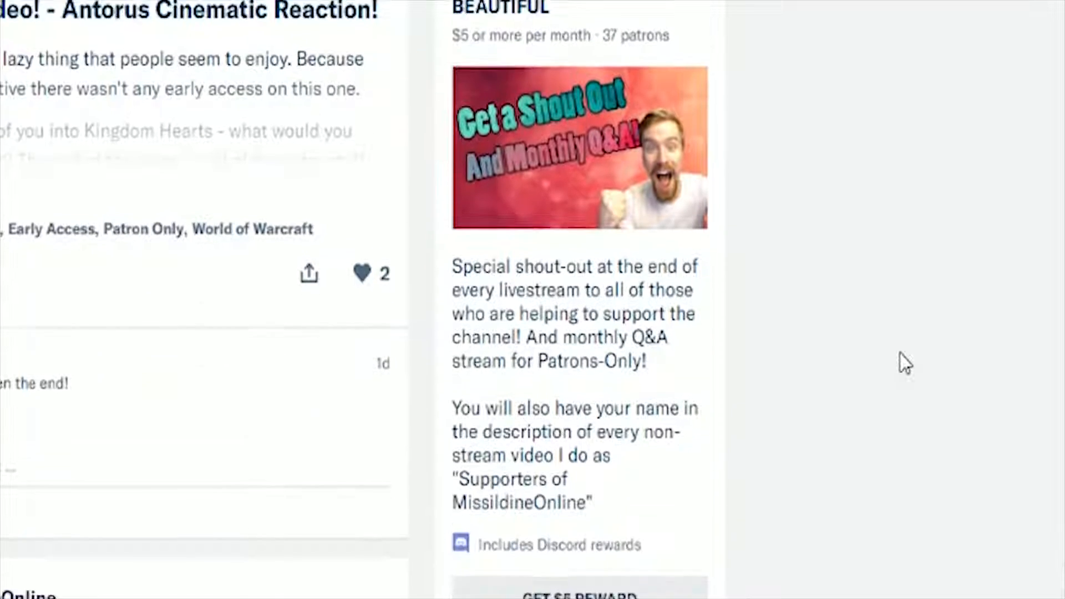
{"action": "scroll", "coordinate": [900, 352], "scroll_direction": "down", "scroll_amount": 5}
{"action": "scroll", "coordinate": [900, 351], "scroll_direction": "down", "scroll_amount": 4}
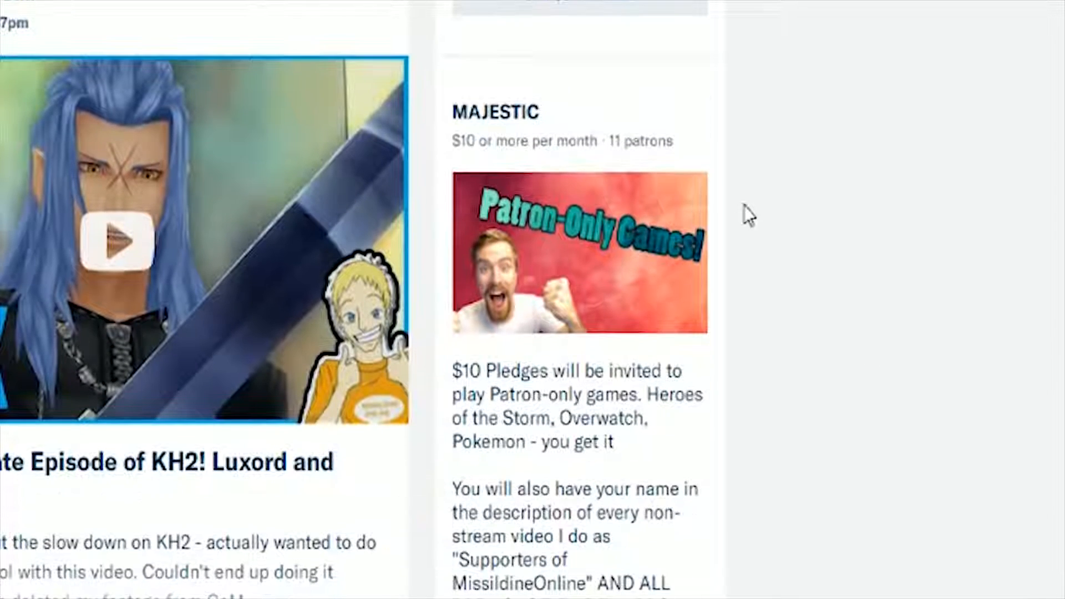
{"action": "left_click_drag", "start_coordinate": [699, 132], "coordinate": [450, 140]}
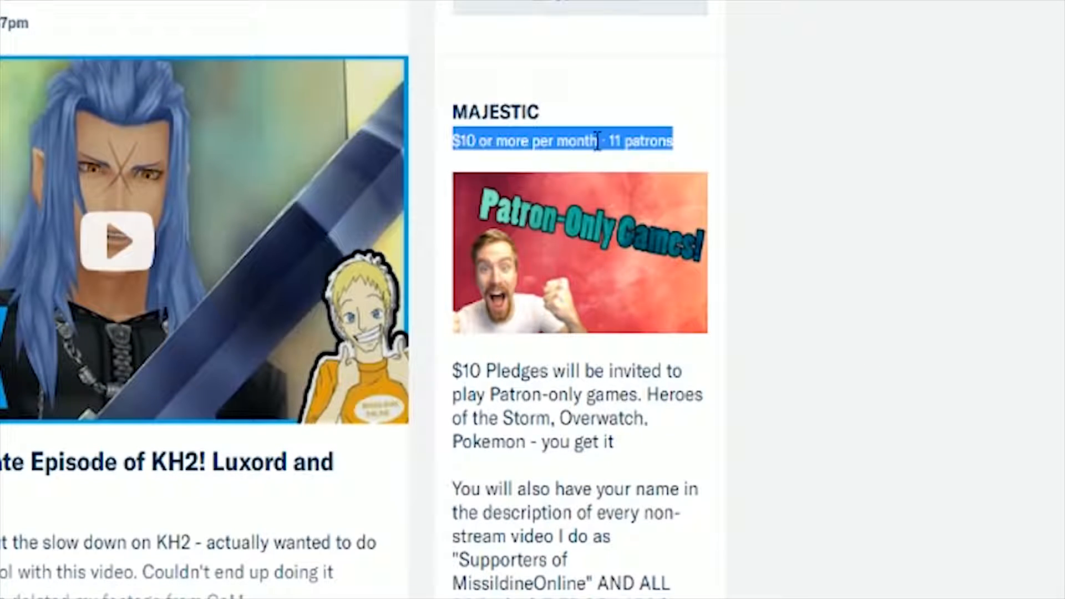
{"action": "left_click", "coordinate": [937, 229]}
{"action": "scroll", "coordinate": [936, 229], "scroll_direction": "down", "scroll_amount": 13}
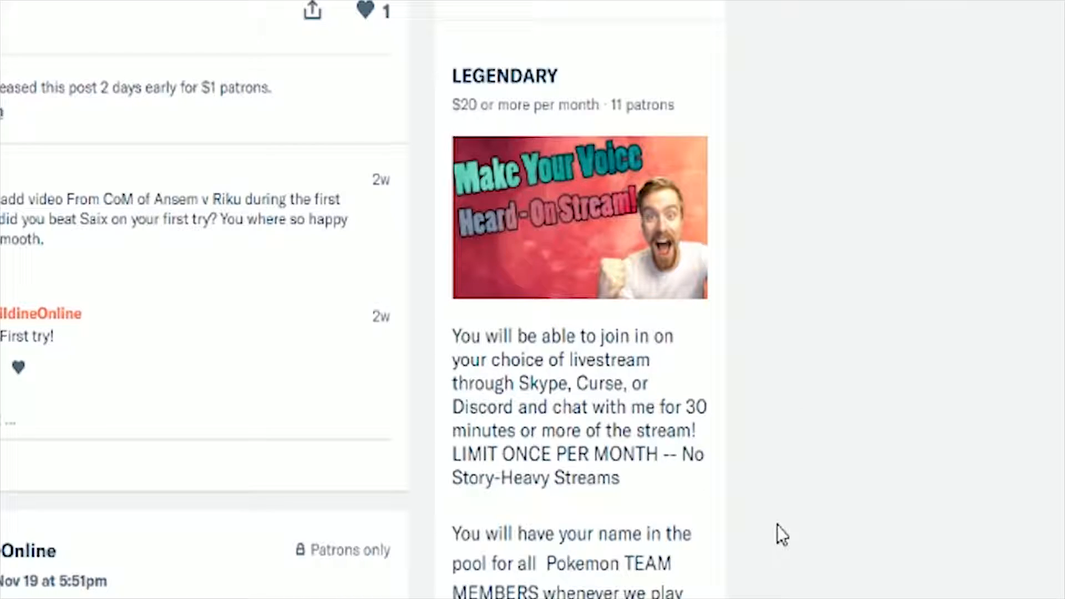
{"action": "scroll", "coordinate": [949, 420], "scroll_direction": "down", "scroll_amount": 3}
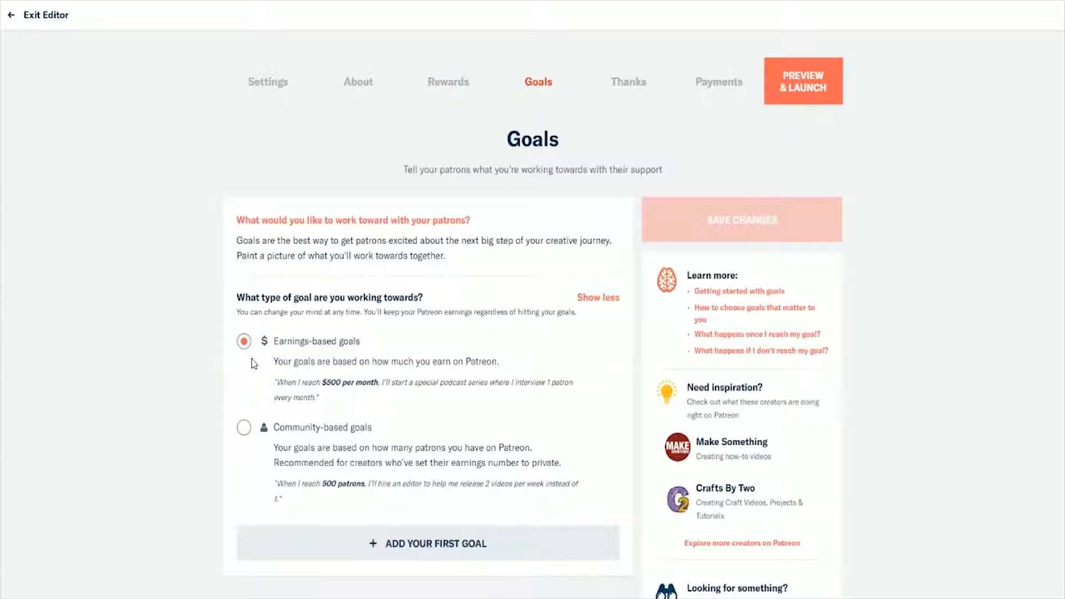
Step: Review the available goal types and examine each of the monthly earnings goals on the existing creator page
{"action": "scroll", "coordinate": [302, 494], "scroll_direction": "down", "scroll_amount": 1}
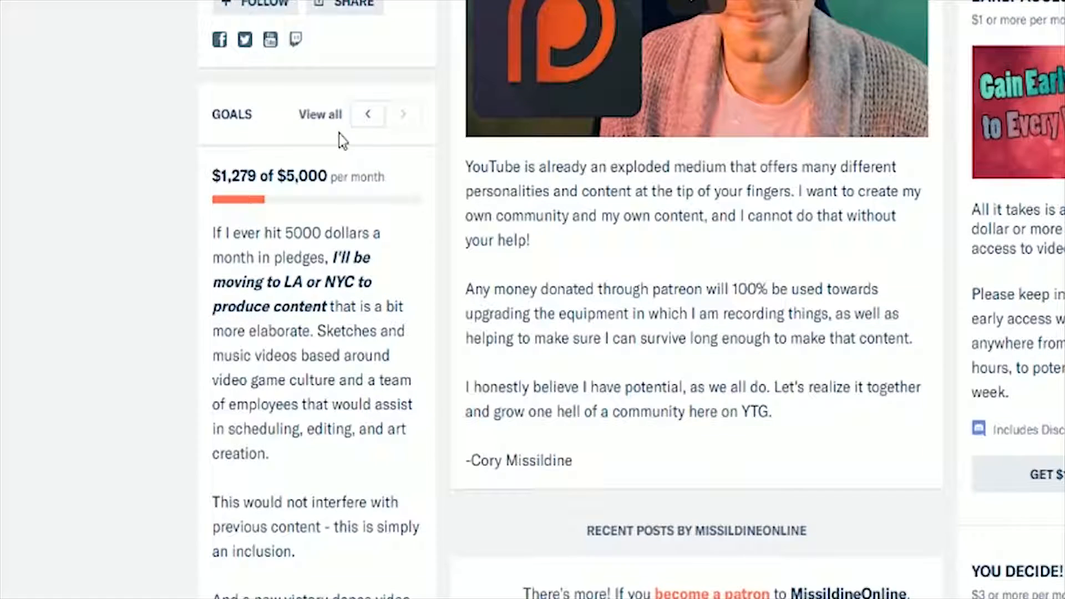
{"action": "left_click", "coordinate": [361, 124]}
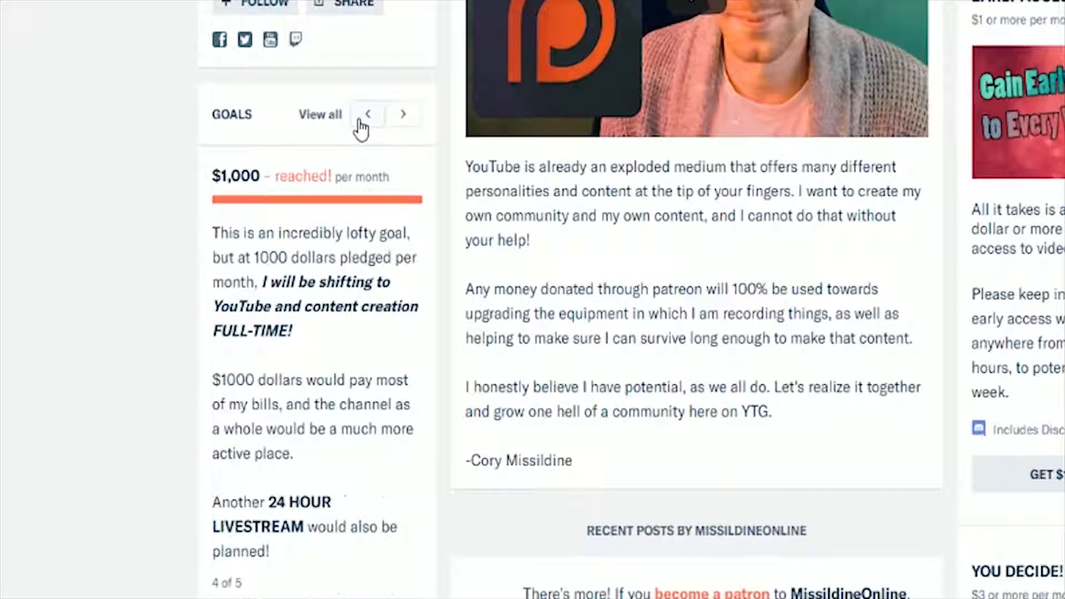
{"action": "left_click", "coordinate": [361, 124]}
{"action": "left_click", "coordinate": [361, 124]}
{"action": "left_click", "coordinate": [361, 126]}
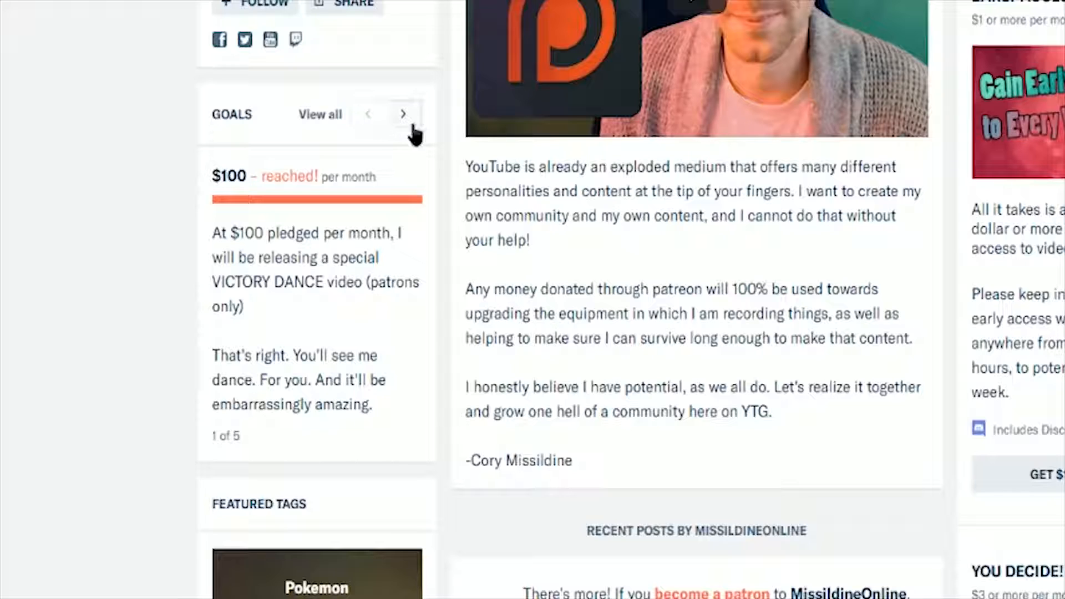
{"action": "left_click", "coordinate": [412, 126]}
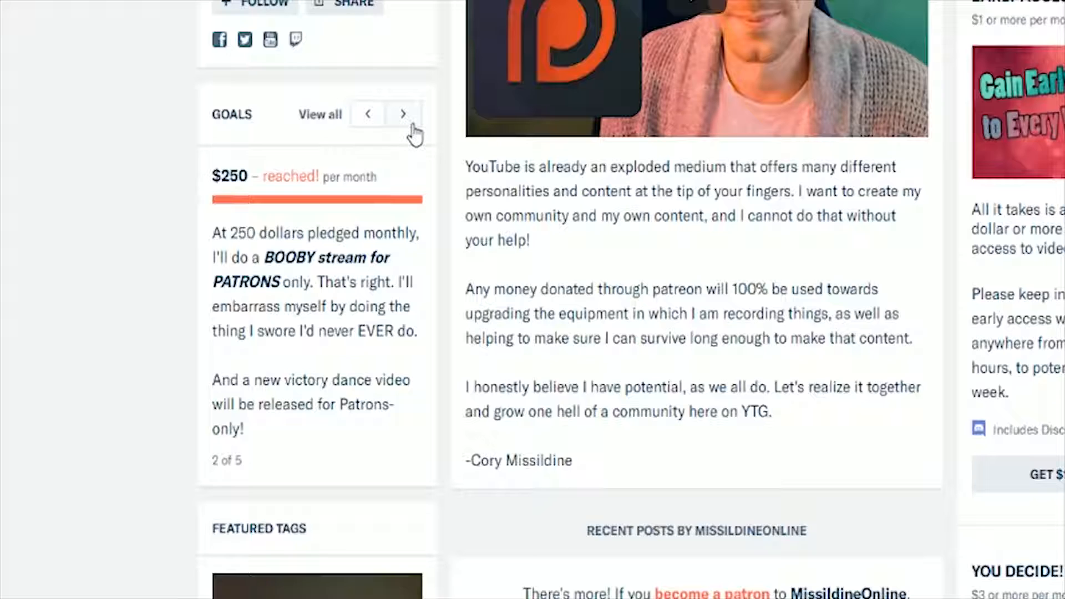
{"action": "left_click", "coordinate": [404, 117]}
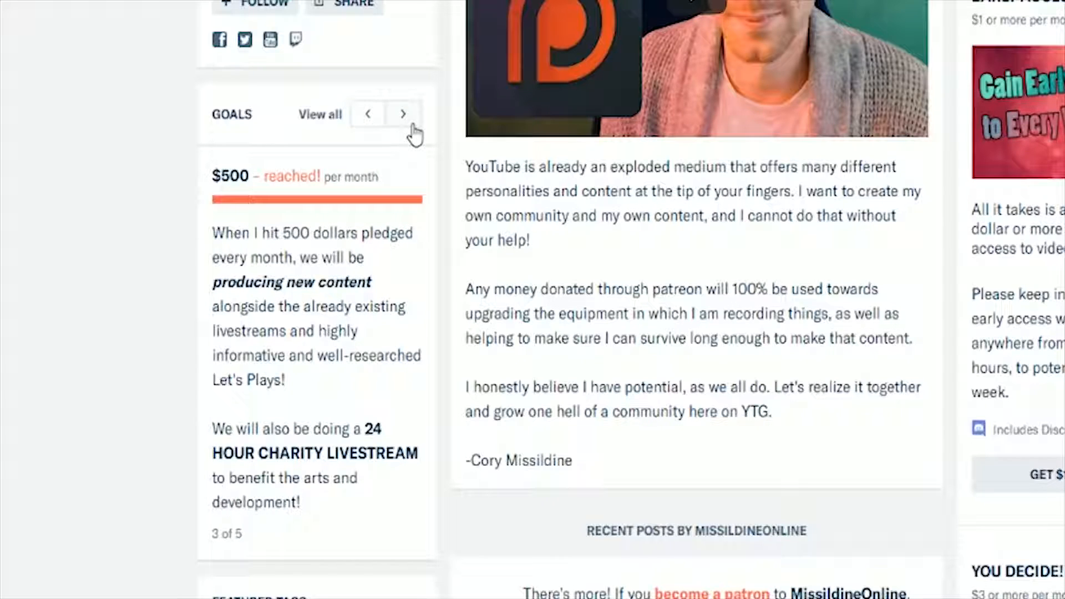
{"action": "left_click", "coordinate": [405, 116]}
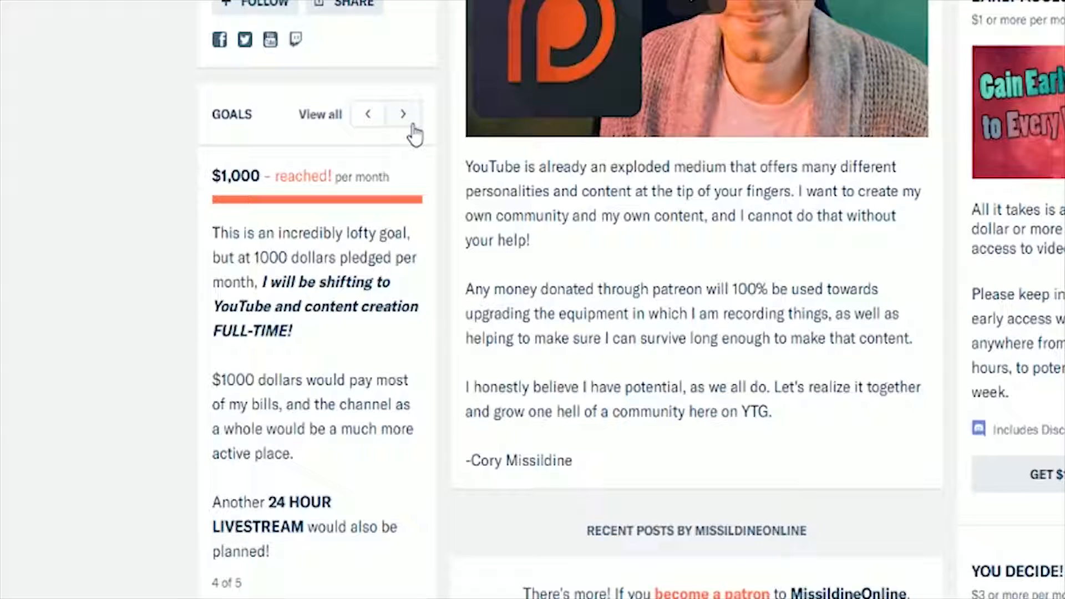
{"action": "left_click", "coordinate": [404, 115]}
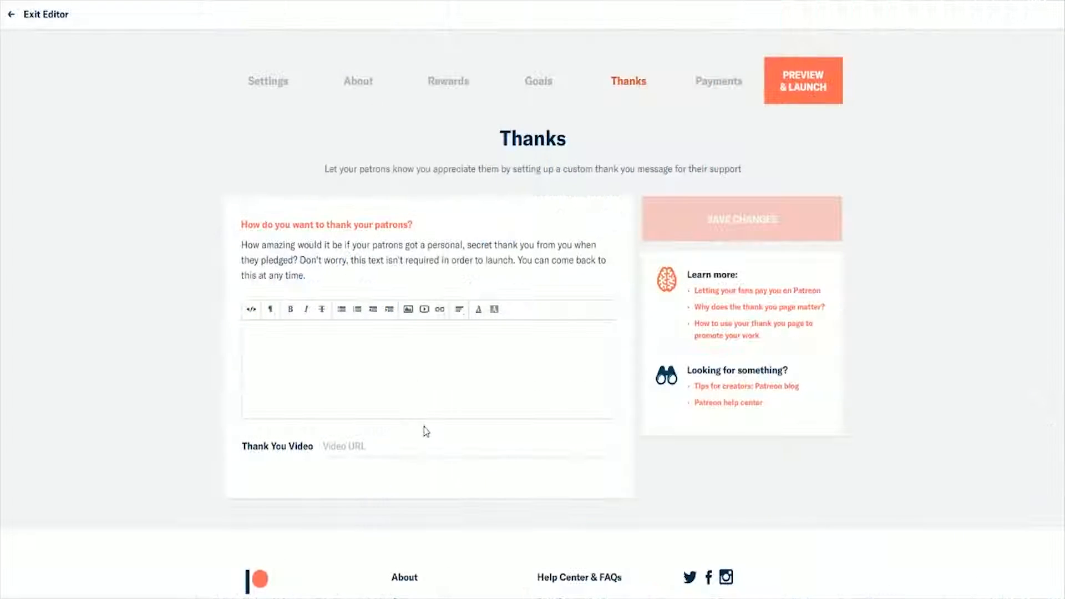
Step: Enter "DO A THANK YOU VIDEO" as the Thank You Video entry in the Thanks section
{"action": "left_click", "coordinate": [431, 447]}
{"action": "scroll", "coordinate": [430, 452], "scroll_direction": "down", "scroll_amount": 1}
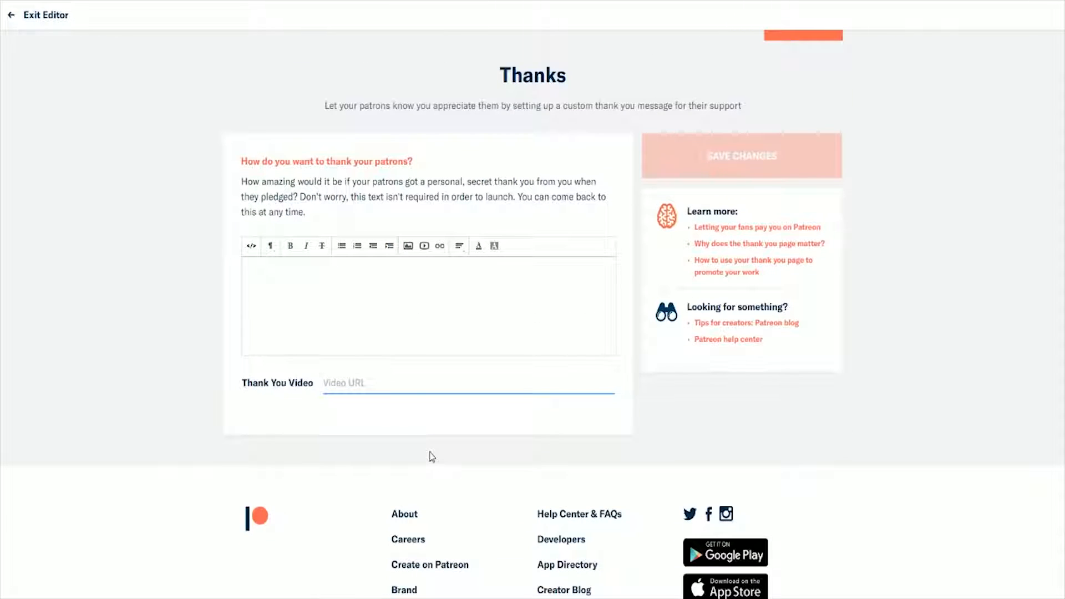
{"action": "type", "text": "DO A THAN"}
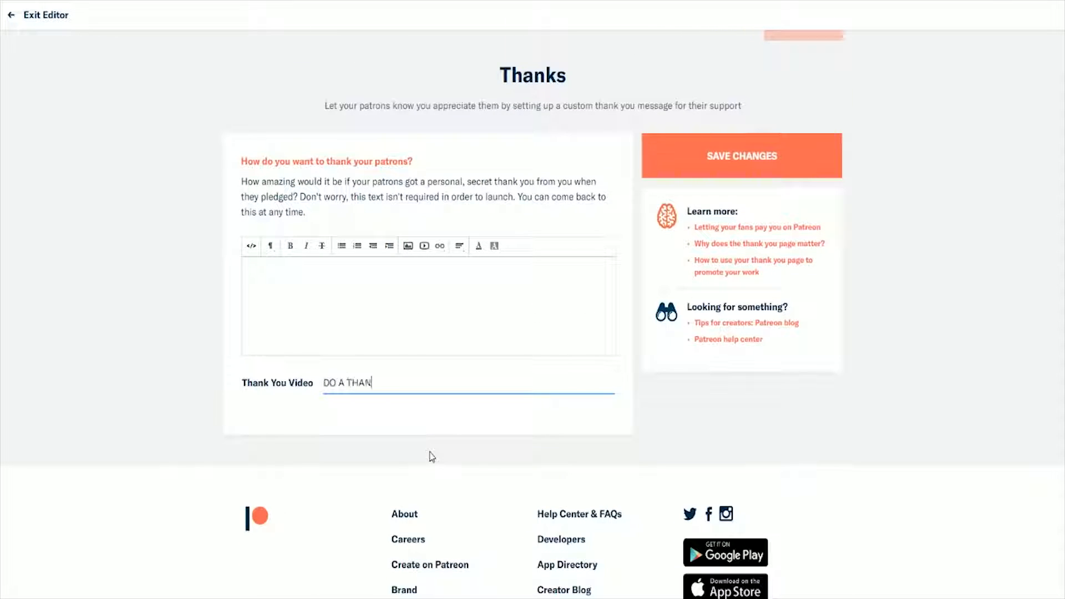
{"action": "type", "text": "K YOU VIDEO"}
{"action": "scroll", "coordinate": [561, 380], "scroll_direction": "down", "scroll_amount": 1}
{"action": "key", "text": "ctrl+a"}
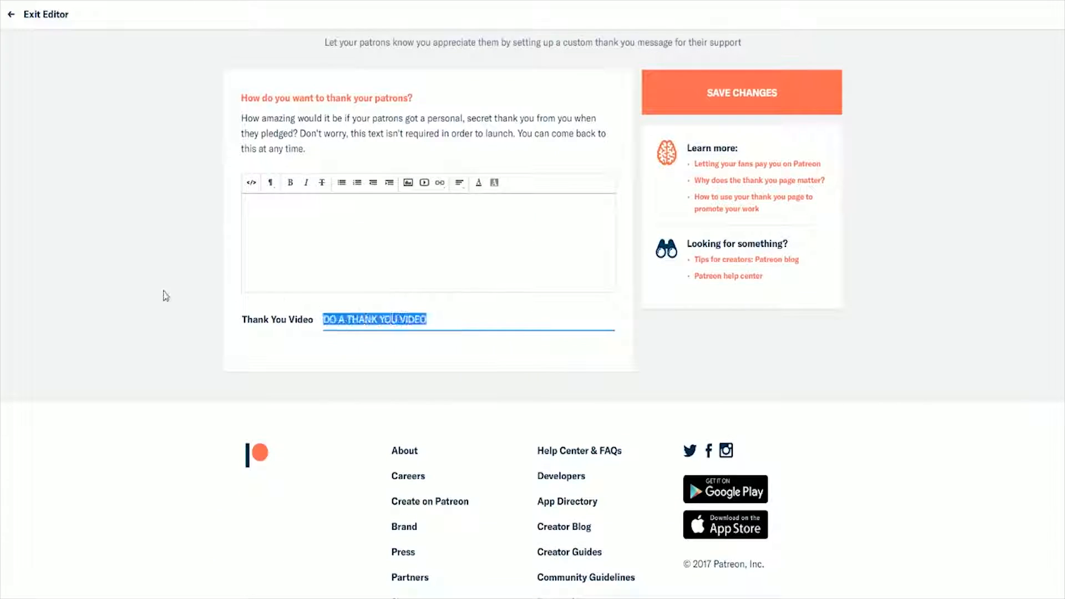
{"action": "left_click", "coordinate": [130, 324]}
{"action": "scroll", "coordinate": [130, 324], "scroll_direction": "up", "scroll_amount": 2}
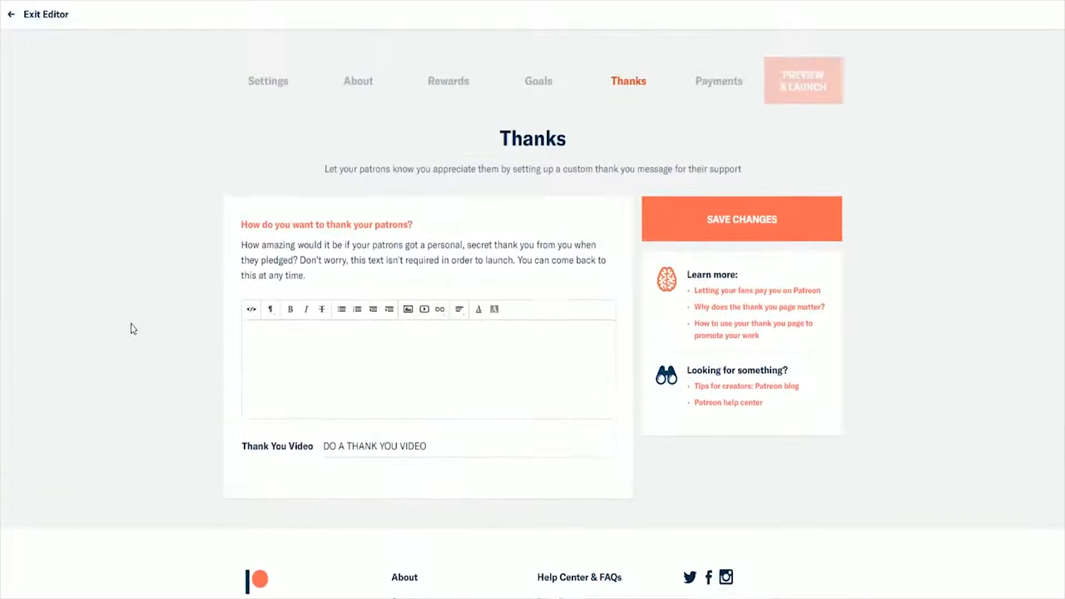
Step: Set the payment schedule to Monthly in the Payments section and save the changes
{"action": "left_click", "coordinate": [703, 89]}
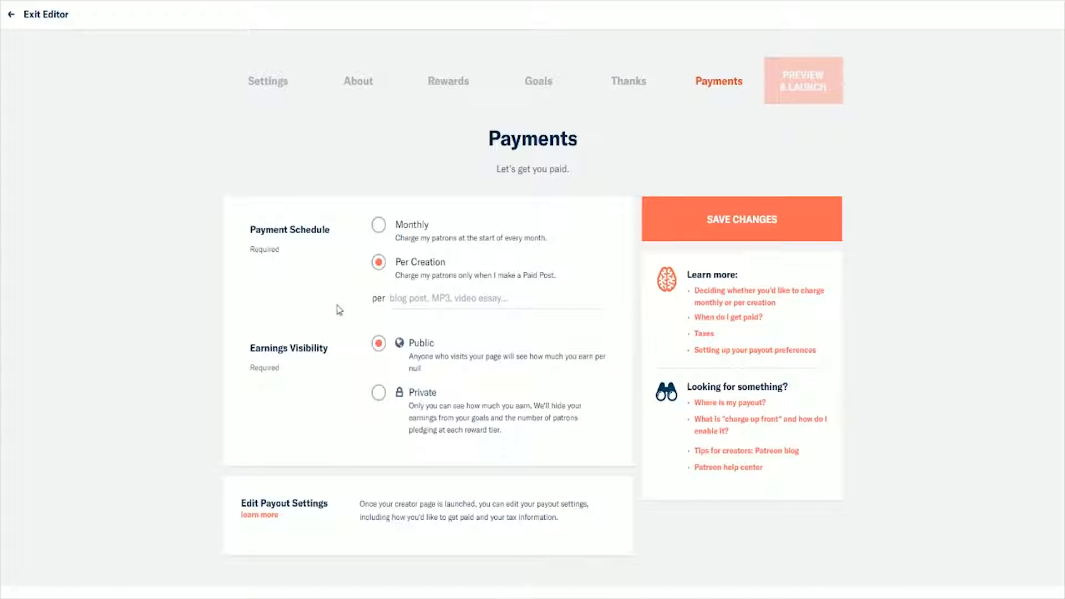
{"action": "left_click", "coordinate": [423, 226]}
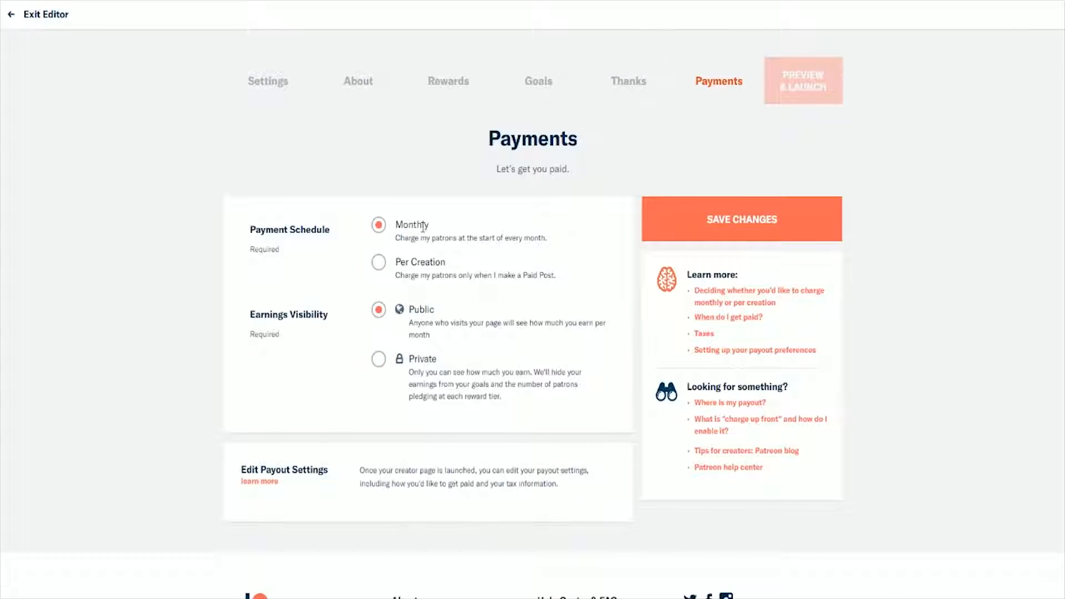
{"action": "left_click", "coordinate": [411, 264]}
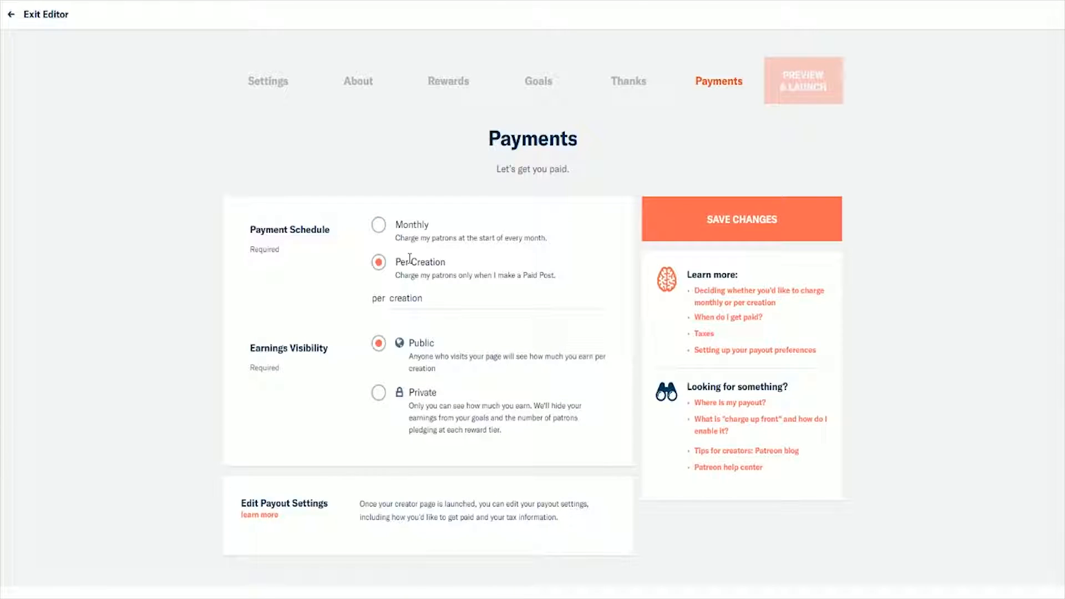
{"action": "scroll", "coordinate": [437, 147], "scroll_direction": "down", "scroll_amount": 1}
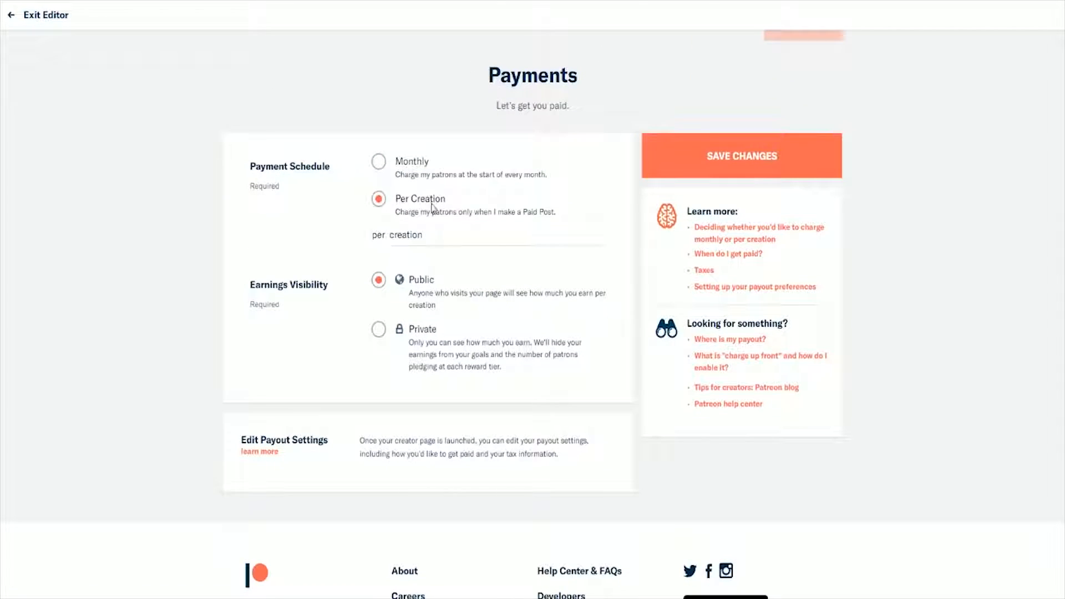
{"action": "left_click", "coordinate": [408, 175]}
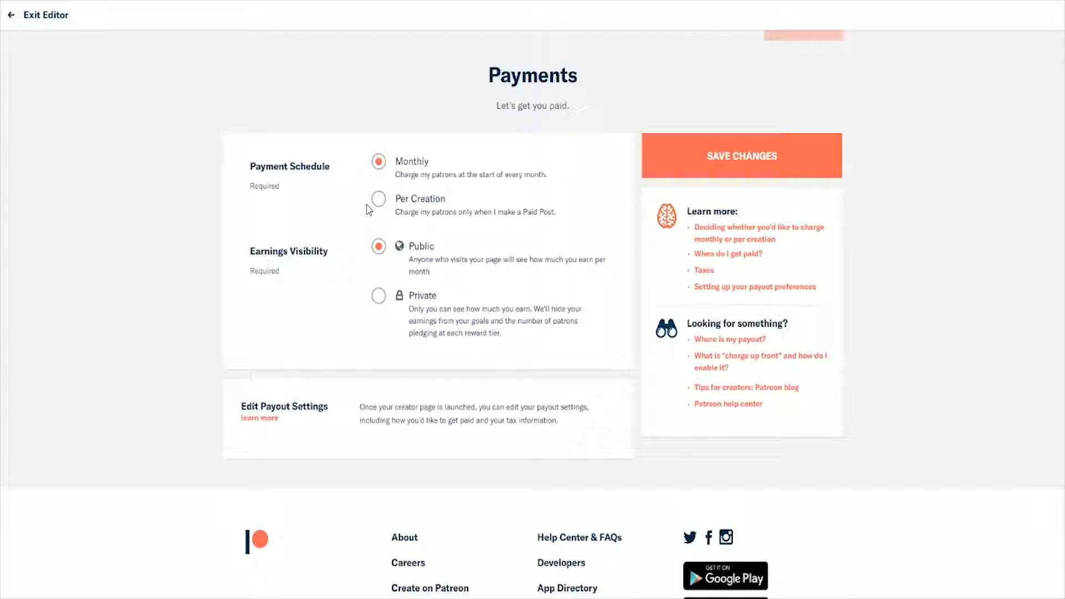
{"action": "scroll", "coordinate": [565, 218], "scroll_direction": "up", "scroll_amount": 1}
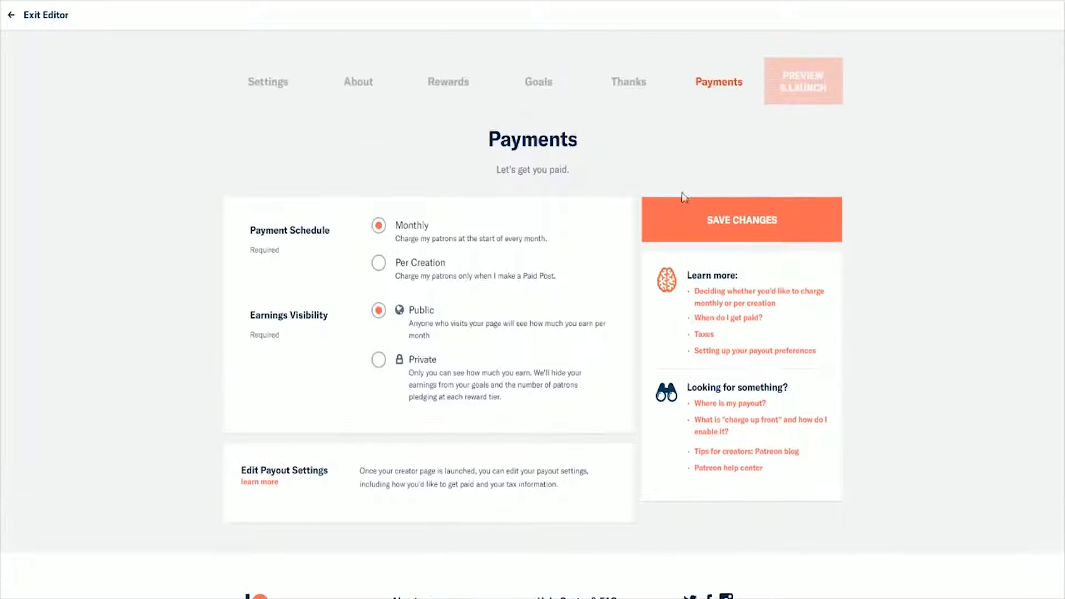
{"action": "left_click", "coordinate": [687, 217]}
Step: Preview the new creator page at full size and examine its header, description, goals and reward tiers before launch
{"action": "left_click", "coordinate": [837, 97]}
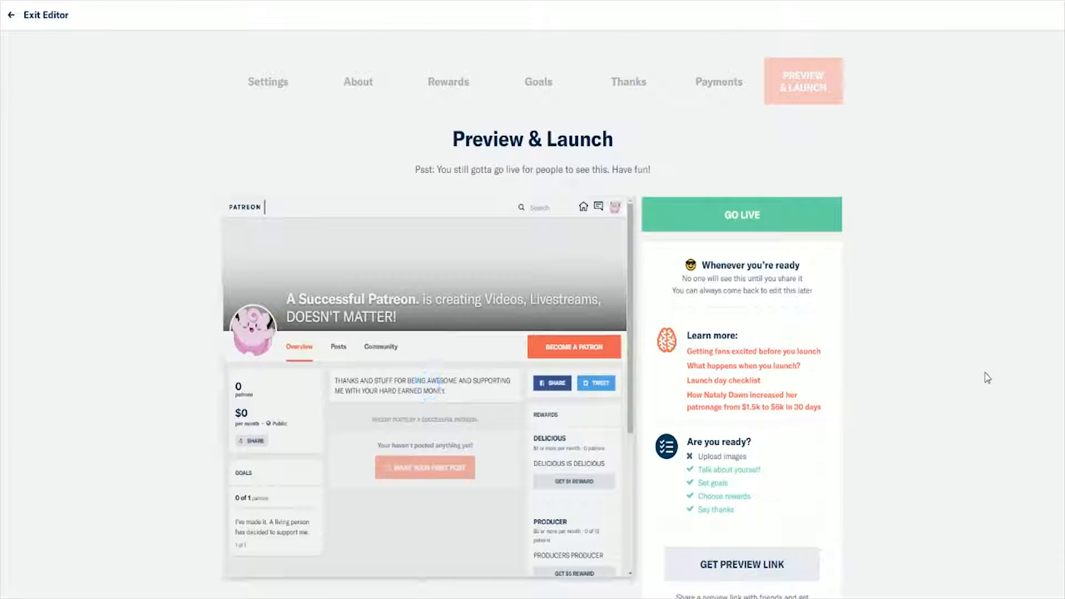
{"action": "scroll", "coordinate": [987, 377], "scroll_direction": "down", "scroll_amount": 1}
{"action": "scroll", "coordinate": [987, 377], "scroll_direction": "down", "scroll_amount": 1}
{"action": "scroll", "coordinate": [561, 268], "scroll_direction": "up", "scroll_amount": 2}
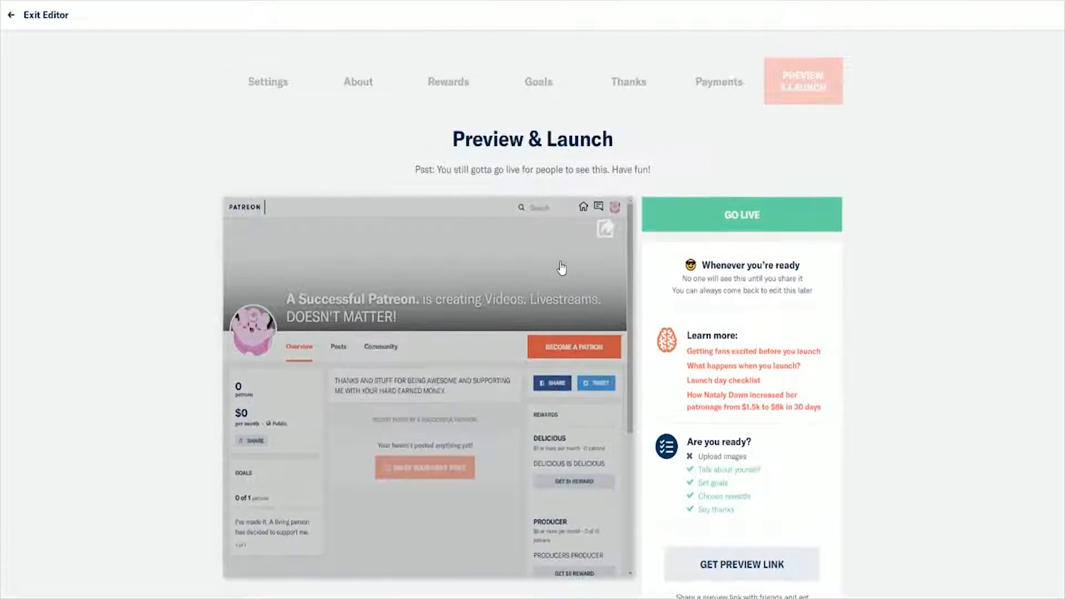
{"action": "scroll", "coordinate": [562, 268], "scroll_direction": "down", "scroll_amount": 1}
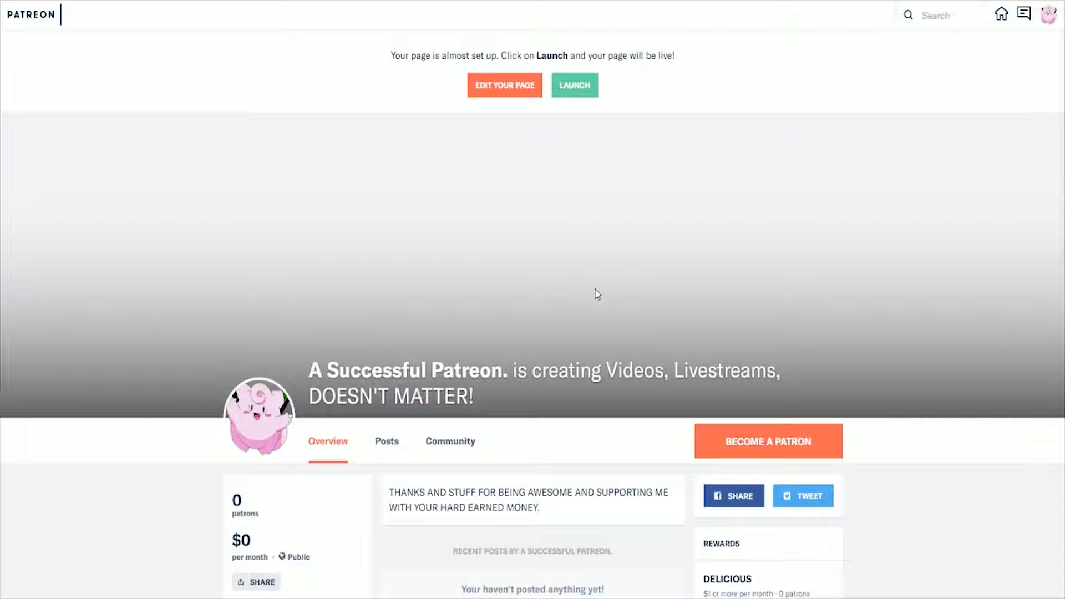
{"action": "scroll", "coordinate": [595, 293], "scroll_direction": "down", "scroll_amount": 1}
{"action": "scroll", "coordinate": [595, 290], "scroll_direction": "up", "scroll_amount": 1}
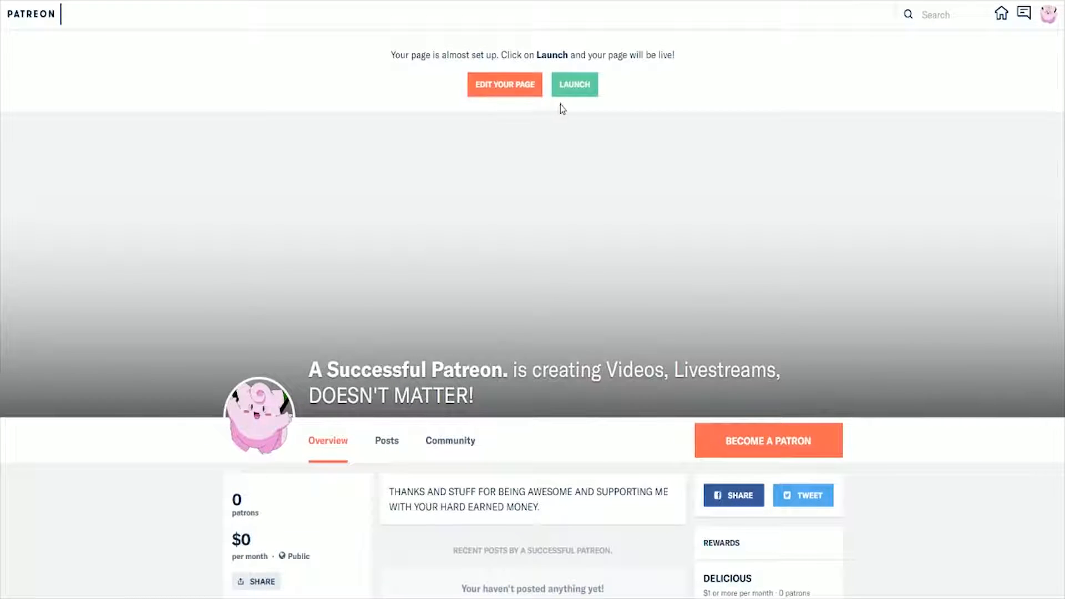
{"action": "scroll", "coordinate": [611, 202], "scroll_direction": "down", "scroll_amount": 7}
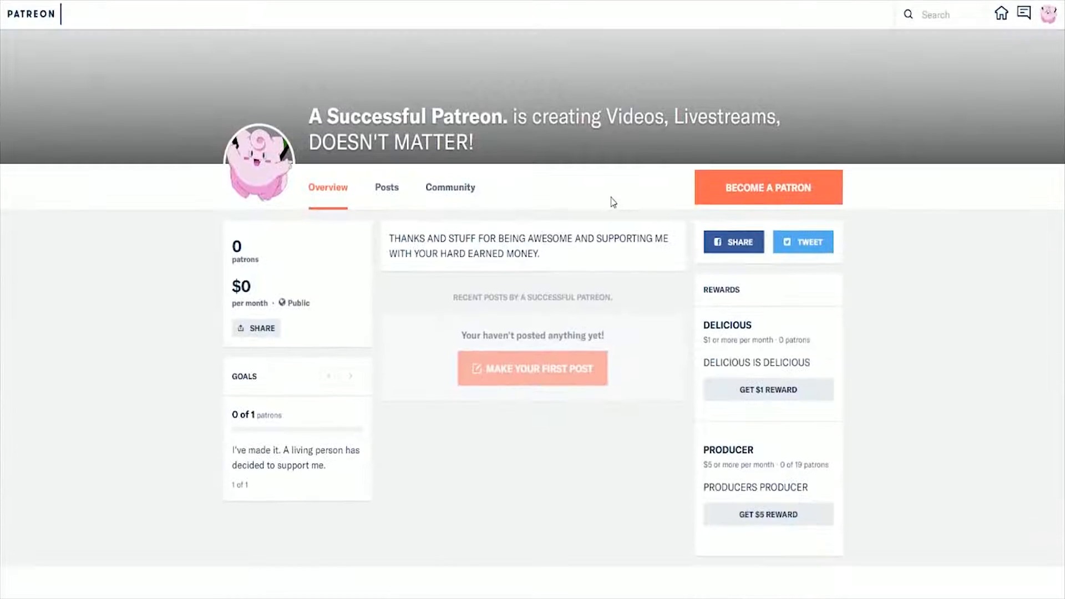
{"action": "scroll", "coordinate": [611, 202], "scroll_direction": "down", "scroll_amount": 3}
{"action": "scroll", "coordinate": [610, 202], "scroll_direction": "up", "scroll_amount": 10}
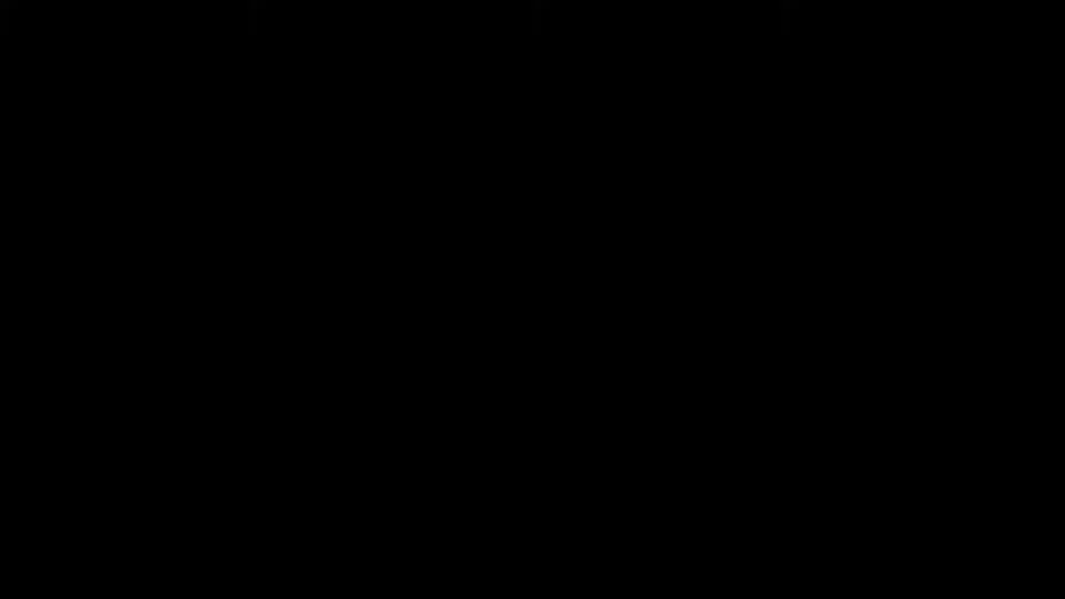